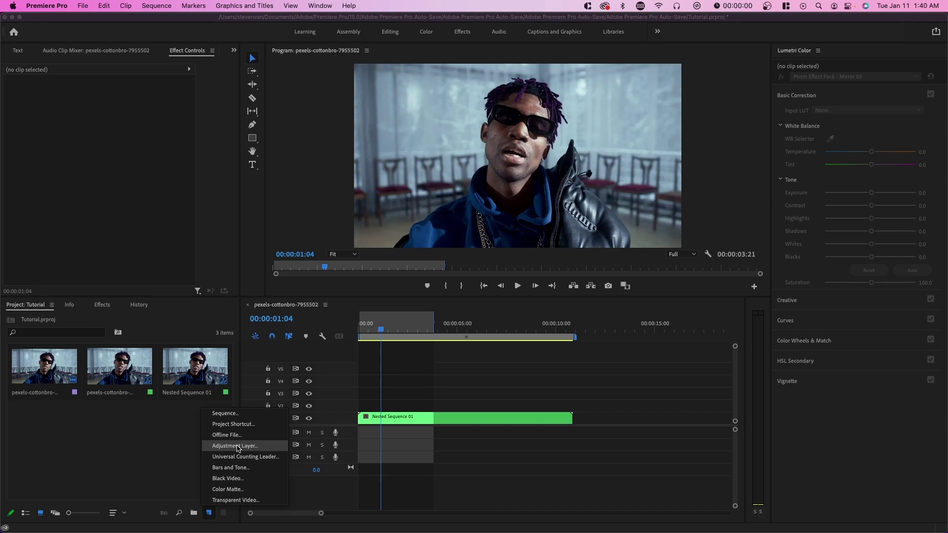
# Create a 1920×1080 adjustment layer and place it on V4 above Nested Sequence 01
pyautogui.click(236, 447)
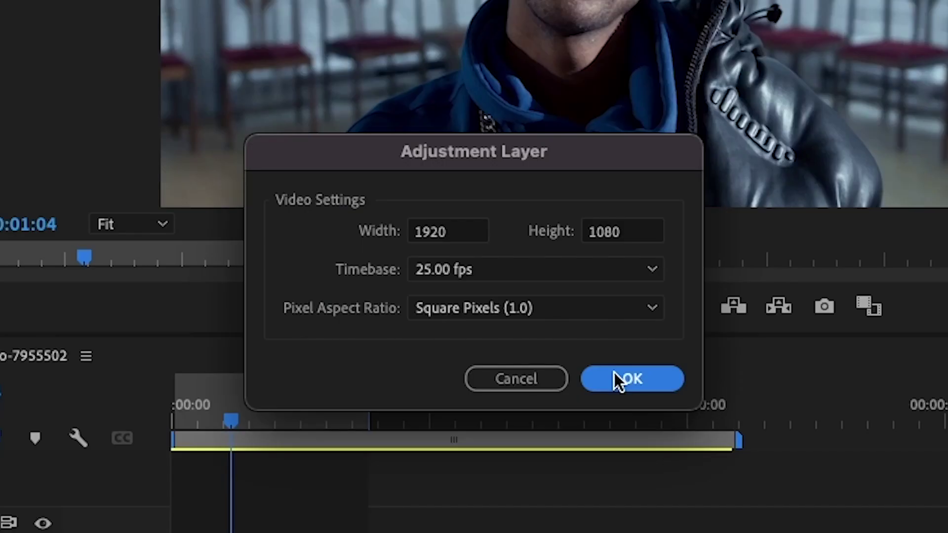
pyautogui.click(617, 380)
pyautogui.moveTo(43, 423); pyautogui.dragTo(402, 378)
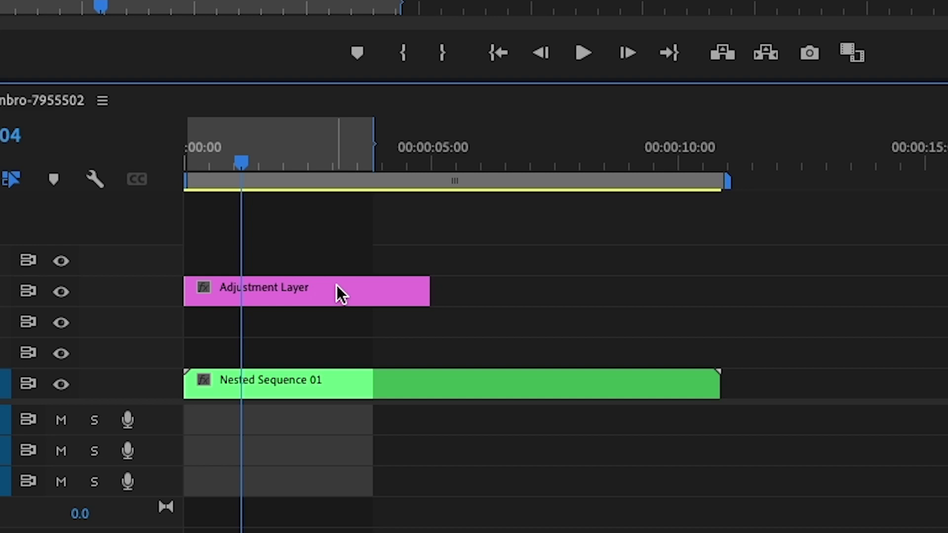
pyautogui.press('=')
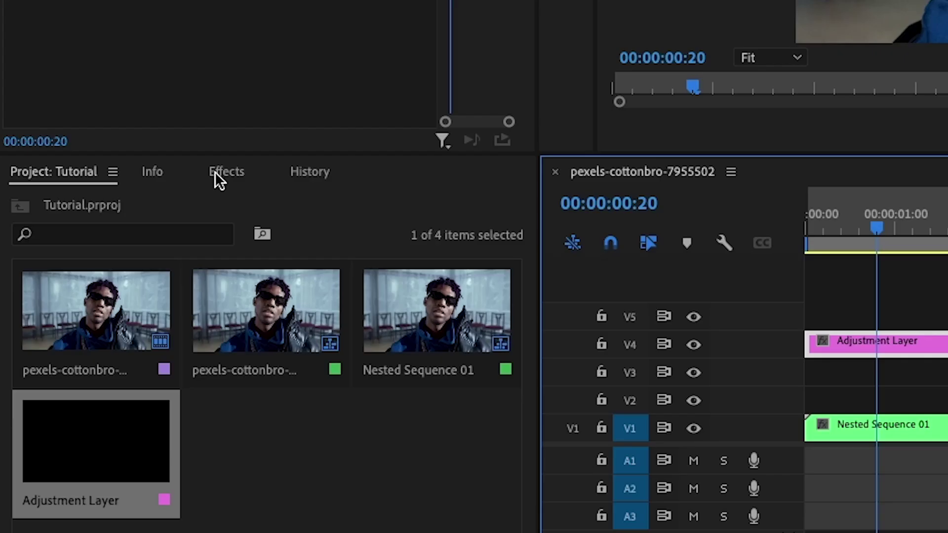
# Apply the Replicate effect to the adjustment layer to tile the picture 2×2
pyautogui.click(102, 304)
pyautogui.click(75, 318)
pyautogui.write('repli')
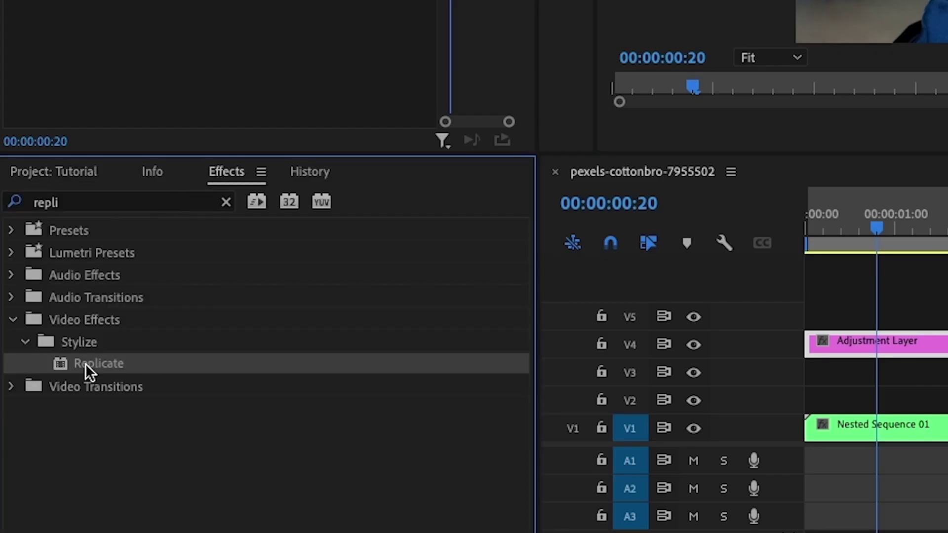
pyautogui.moveTo(87, 364); pyautogui.dragTo(871, 341)
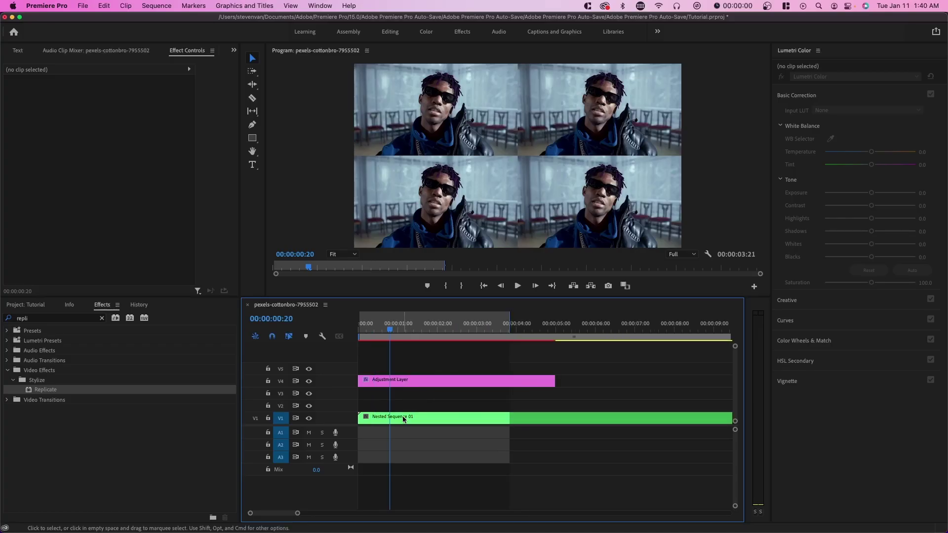
# Toggle the adjustment layer's track off and on to compare with the original
pyautogui.click(404, 419)
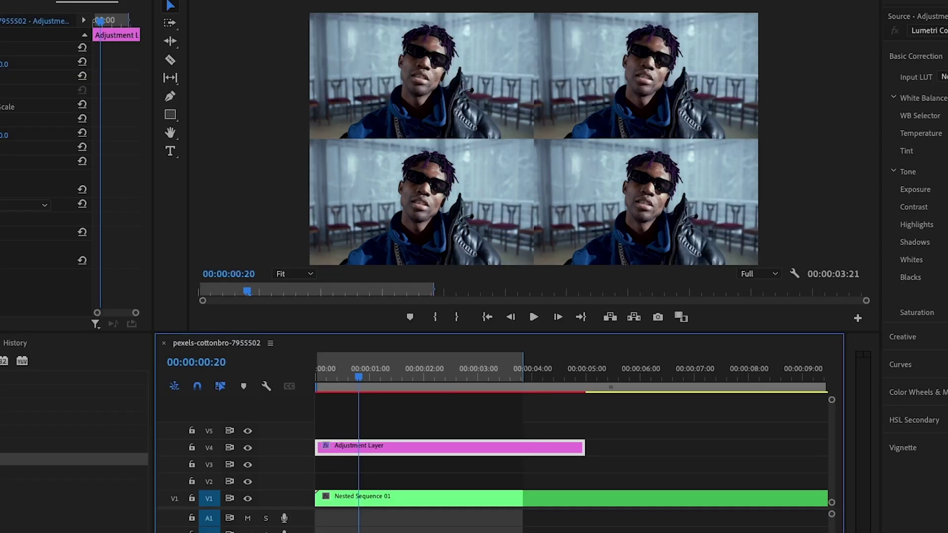
pyautogui.click(248, 449)
pyautogui.click(247, 449)
pyautogui.click(248, 449)
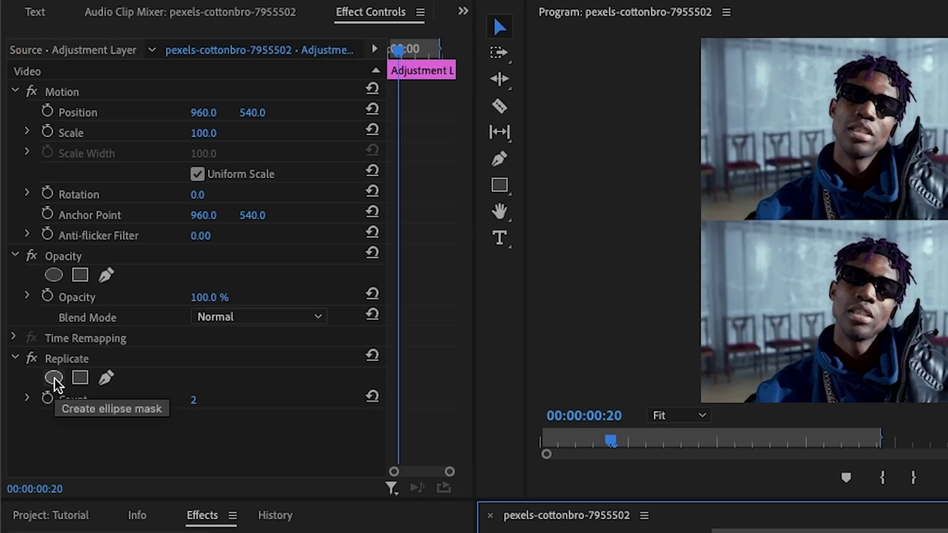
# Give Replicate an inverted ellipse mask with expansion 197 and feather 81, keeping the face untiled
pyautogui.click(55, 378)
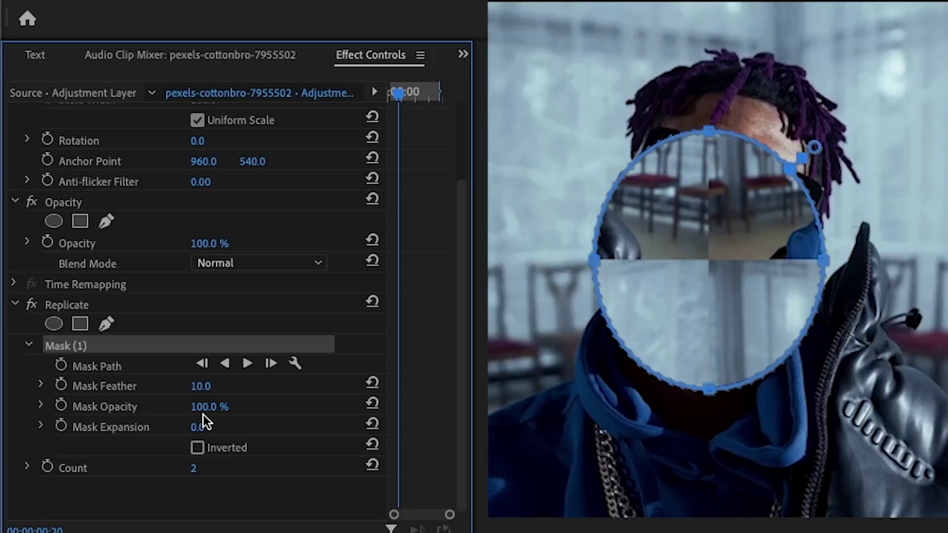
pyautogui.click(197, 447)
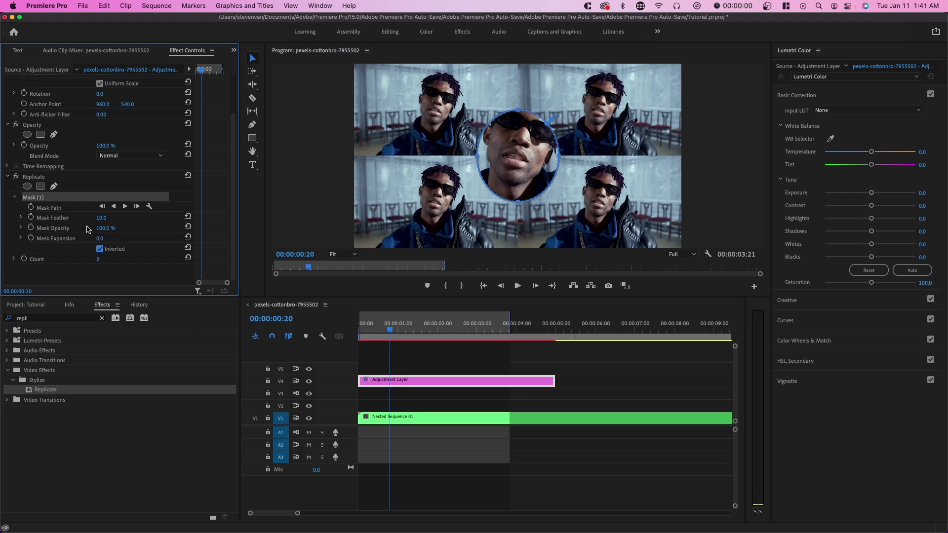
pyautogui.moveTo(99, 241); pyautogui.dragTo(173, 241)
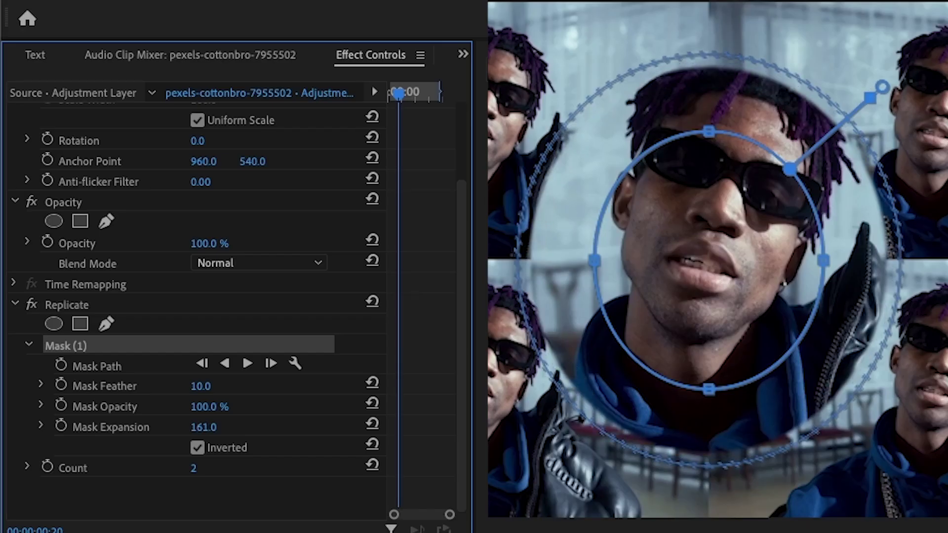
pyautogui.moveTo(204, 427); pyautogui.dragTo(220, 428)
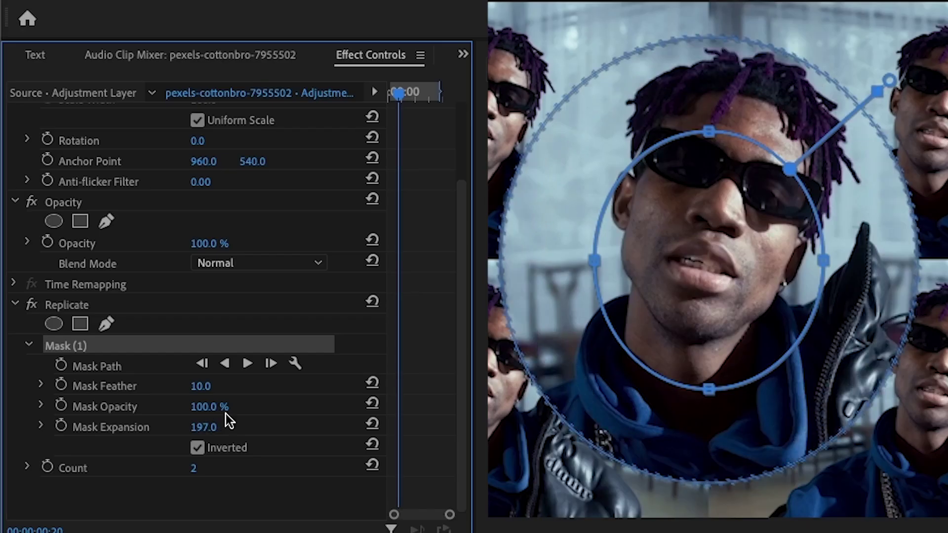
pyautogui.moveTo(208, 391); pyautogui.dragTo(266, 391)
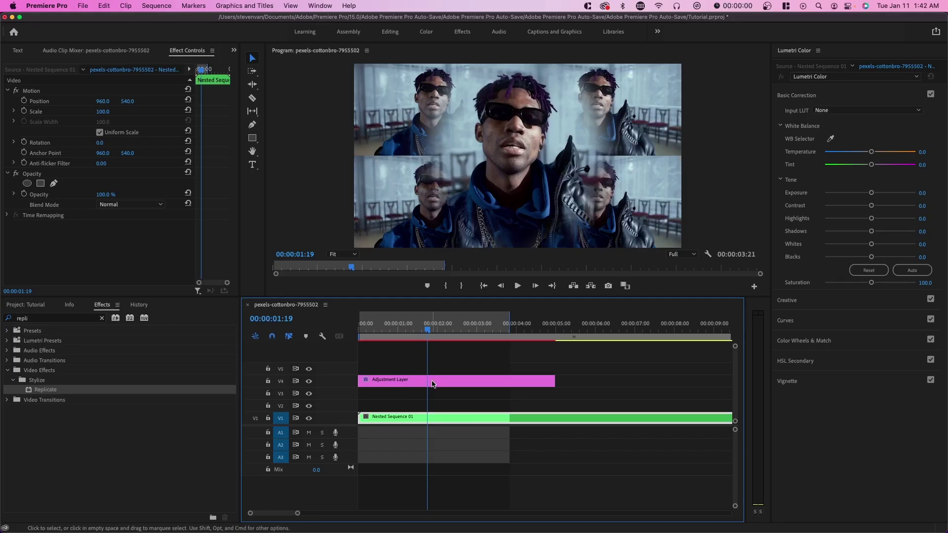
# Draw a diamond-shaped pen mask around the face on the adjustment layer's Opacity
pyautogui.click(433, 383)
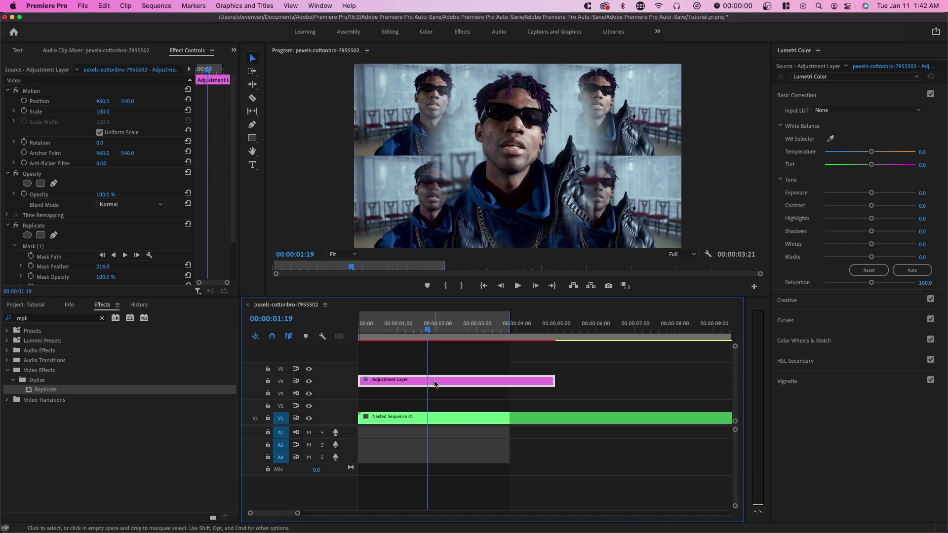
pyautogui.click(44, 176)
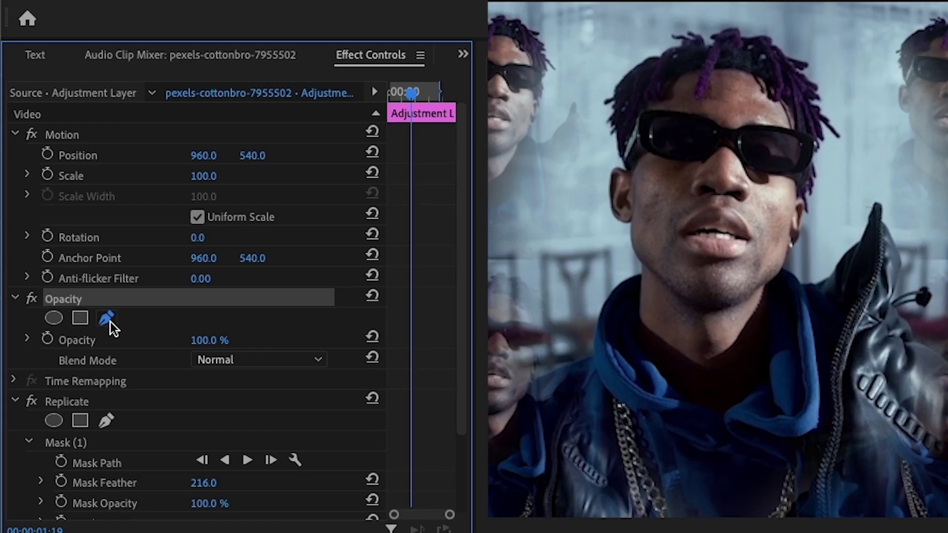
pyautogui.click(54, 184)
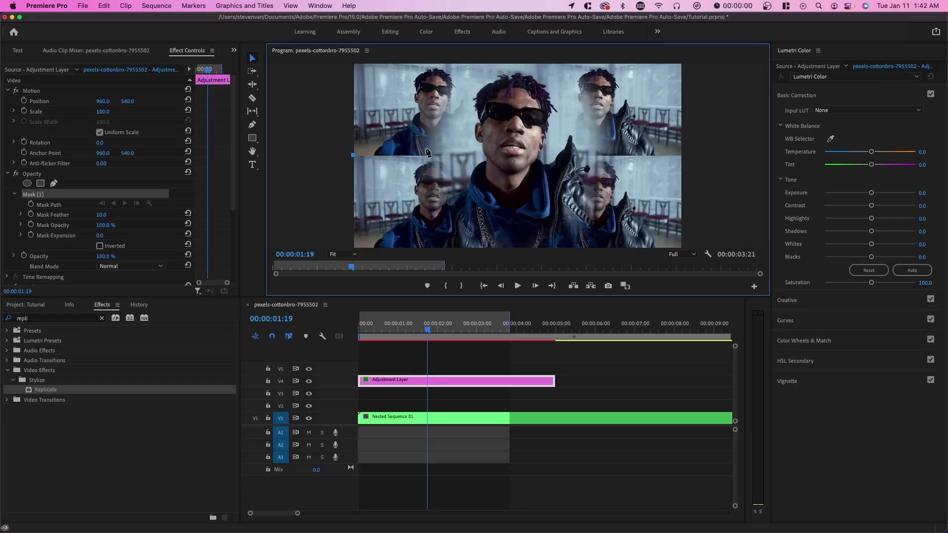
pyautogui.click(353, 155)
pyautogui.click(404, 147)
pyautogui.click(520, 130)
pyautogui.click(683, 157)
pyautogui.click(519, 190)
pyautogui.click(352, 155)
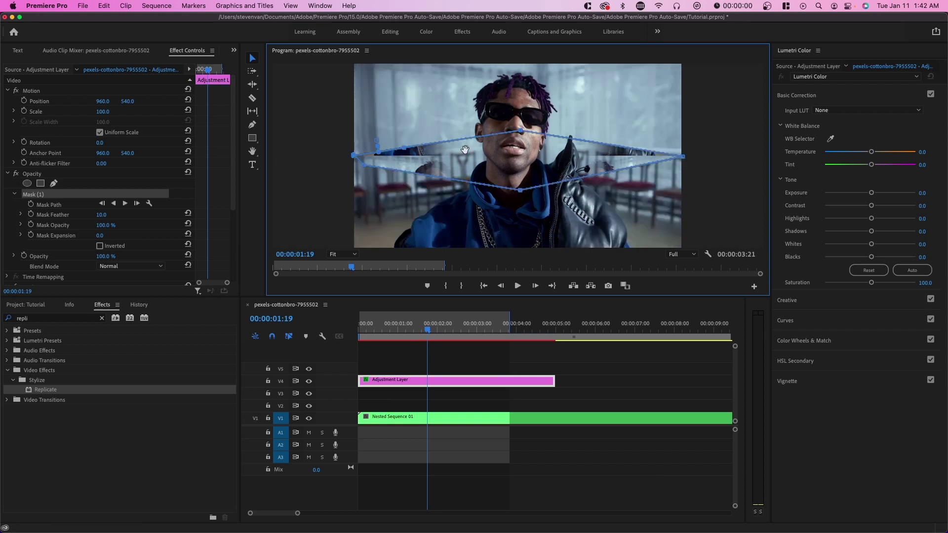
# Invert the diamond mask and set Mask Feather 231 and Mask Expansion 81
pyautogui.click(100, 246)
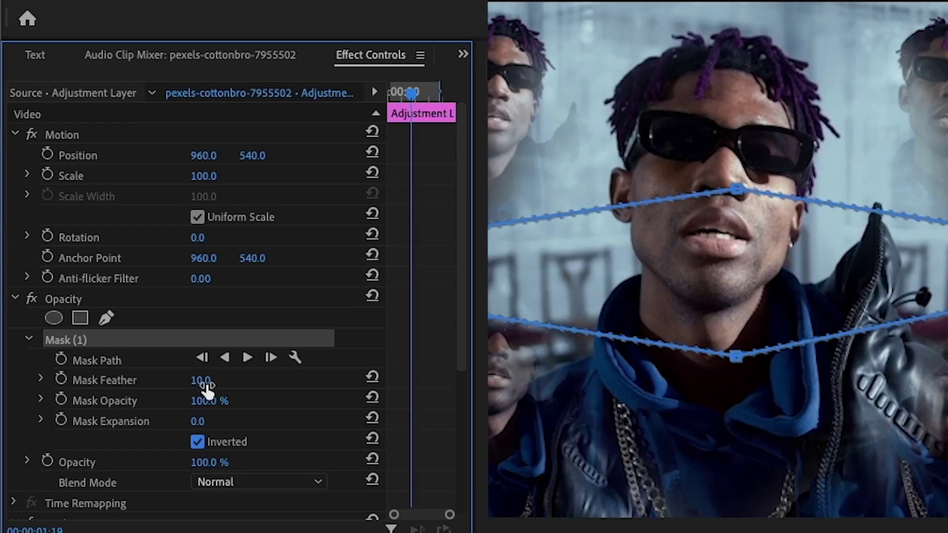
pyautogui.moveTo(104, 216); pyautogui.dragTo(199, 216)
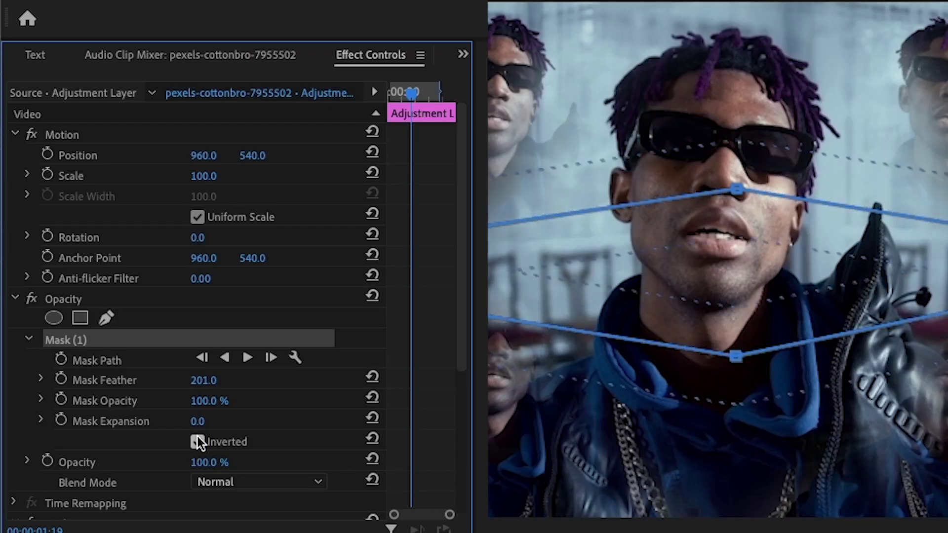
pyautogui.moveTo(199, 423); pyautogui.dragTo(225, 423)
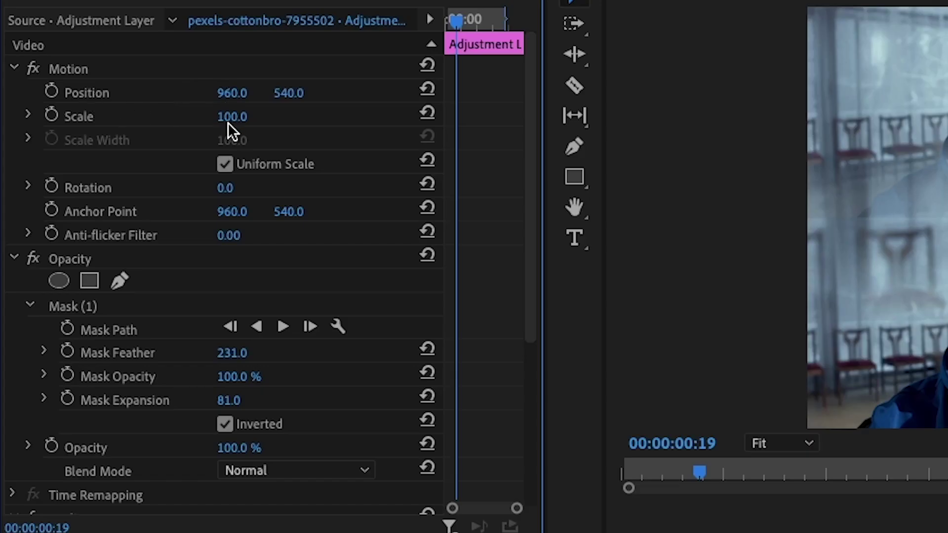
pyautogui.click(257, 120)
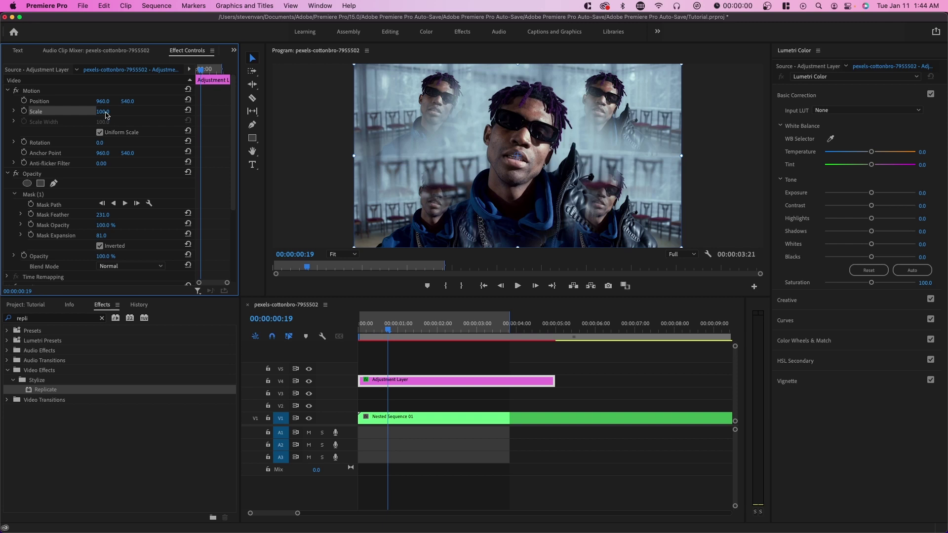
pyautogui.moveTo(103, 111); pyautogui.dragTo(97, 112)
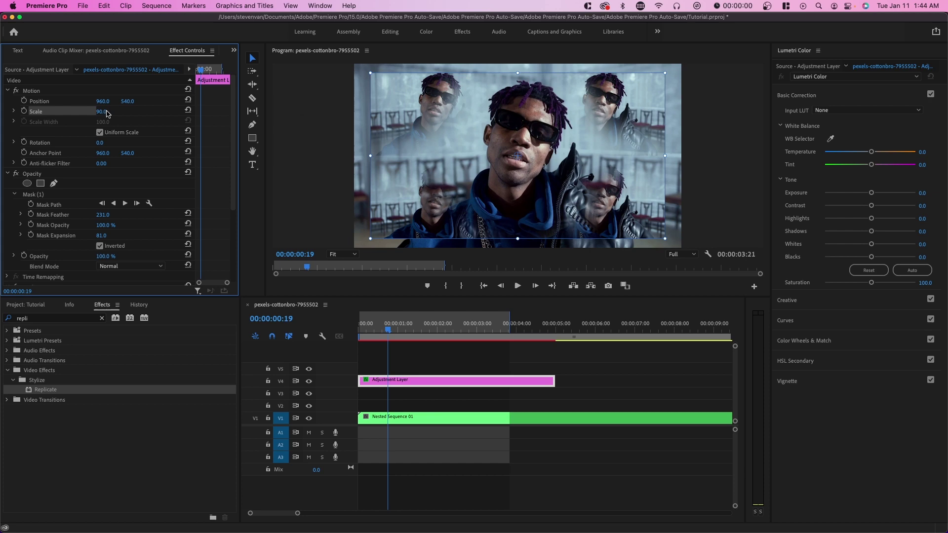
pyautogui.press('super+z')
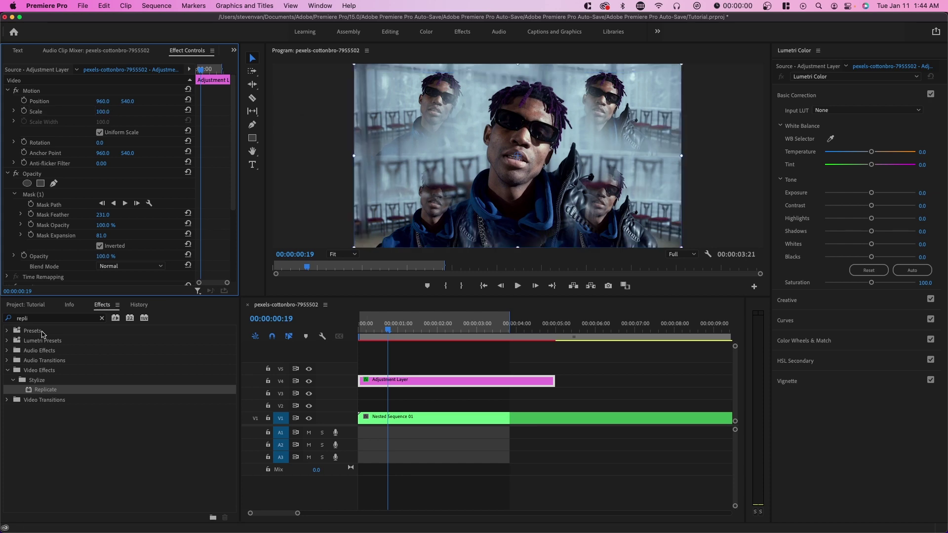
pyautogui.click(42, 321)
pyautogui.write('transf')
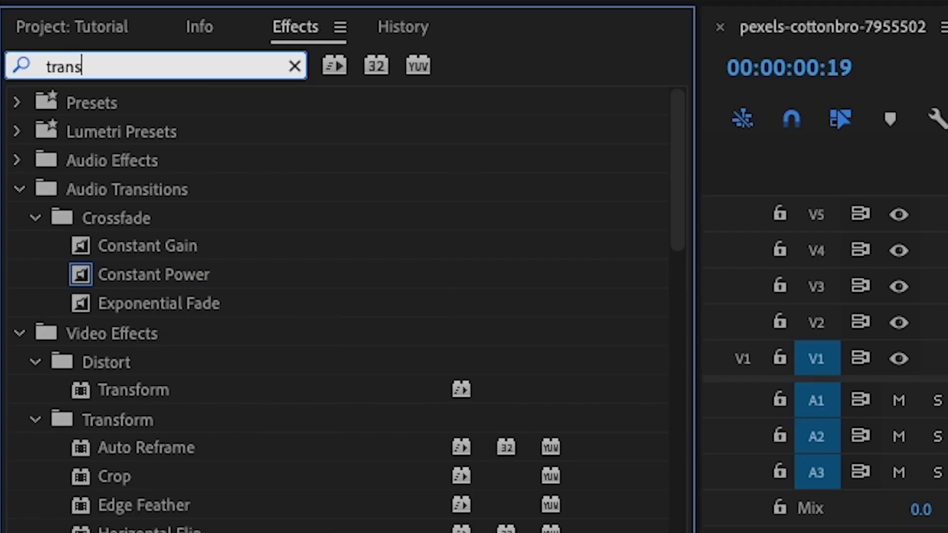
pyautogui.click(158, 277)
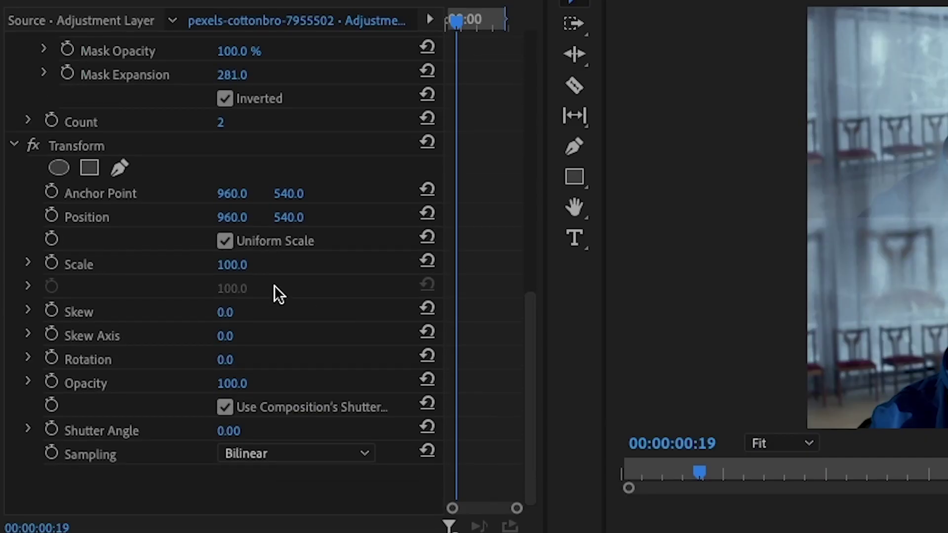
pyautogui.moveTo(239, 269); pyautogui.dragTo(254, 268)
pyautogui.moveTo(103, 176)
pyautogui.mouseDown()
pyautogui.moveTo(95, 176)
pyautogui.moveTo(114, 177)
pyautogui.mouseUp()
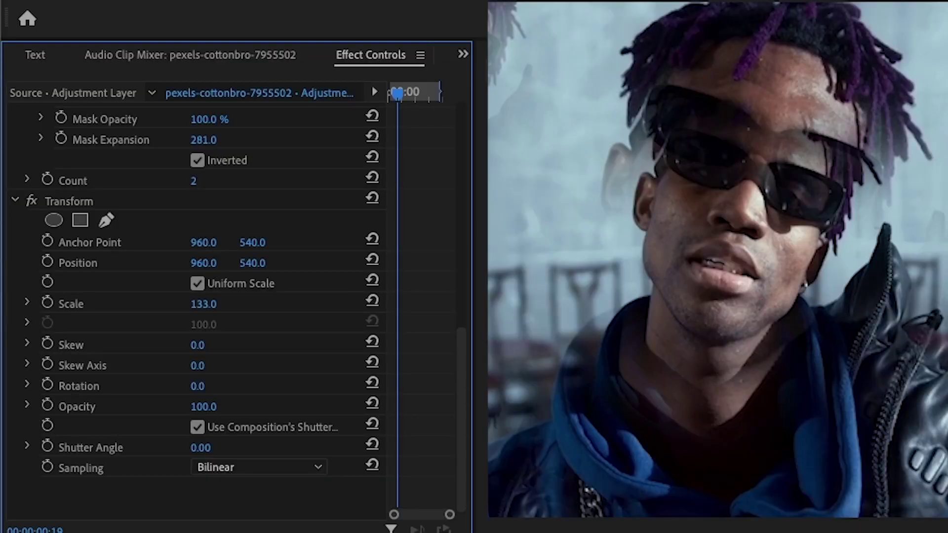
pyautogui.moveTo(204, 262); pyautogui.dragTo(232, 263)
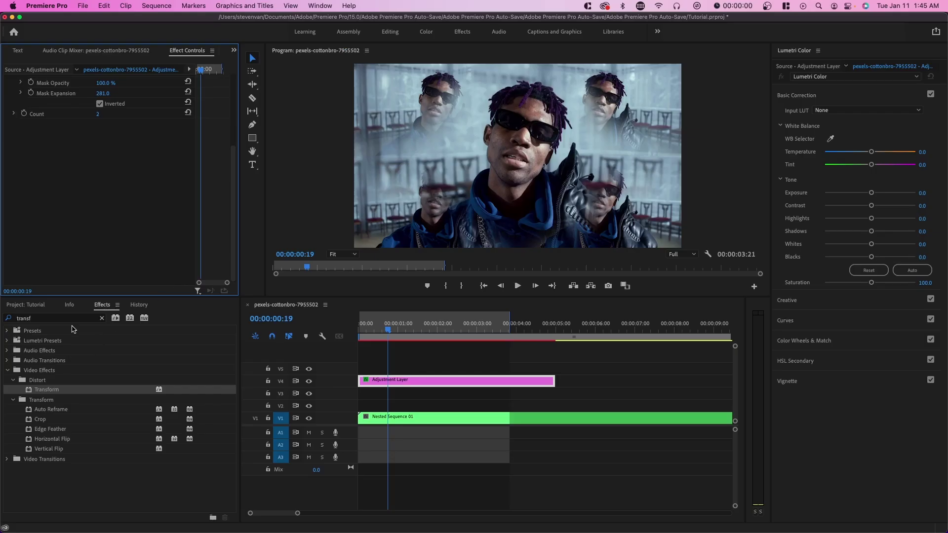
# Apply Gaussian Blur to the adjustment layer and settle Blurriness at 21
pyautogui.click(67, 320)
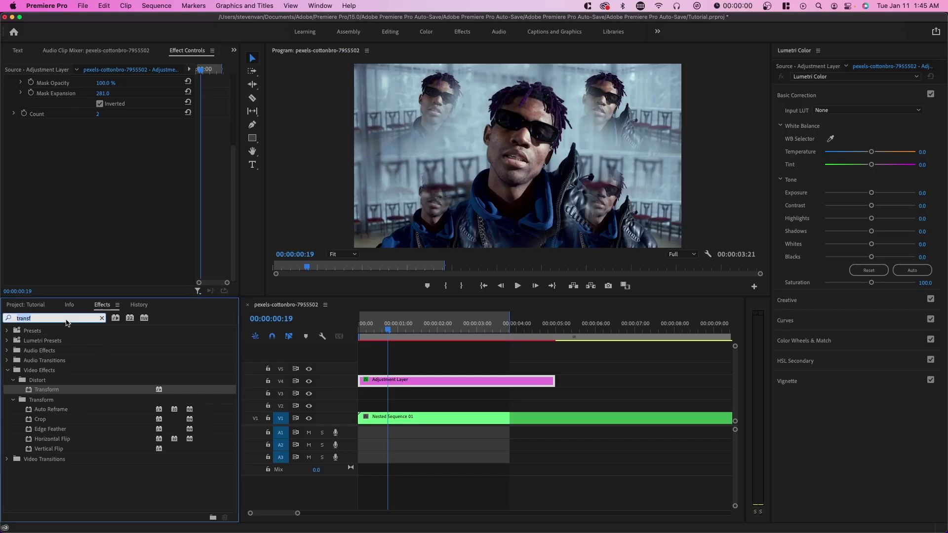
pyautogui.write('gausi')
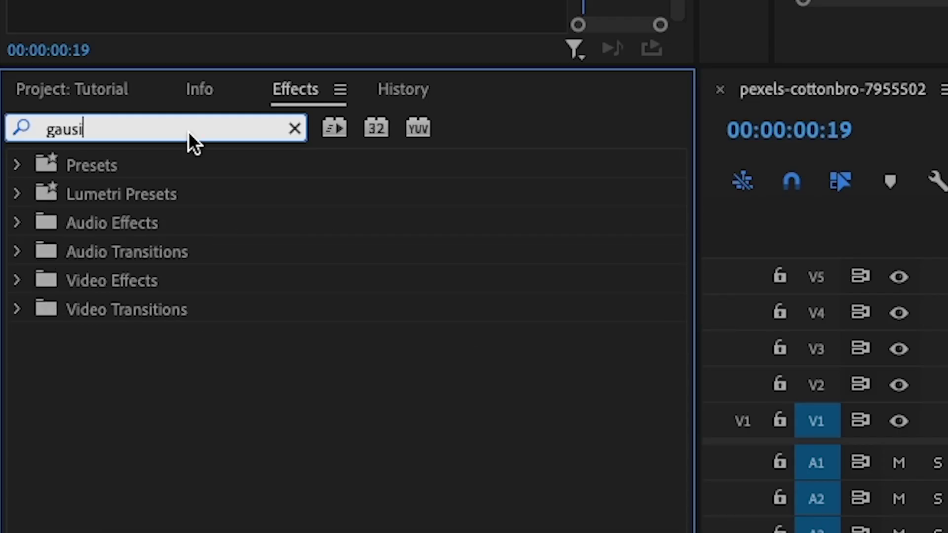
pyautogui.press('BackSpace')
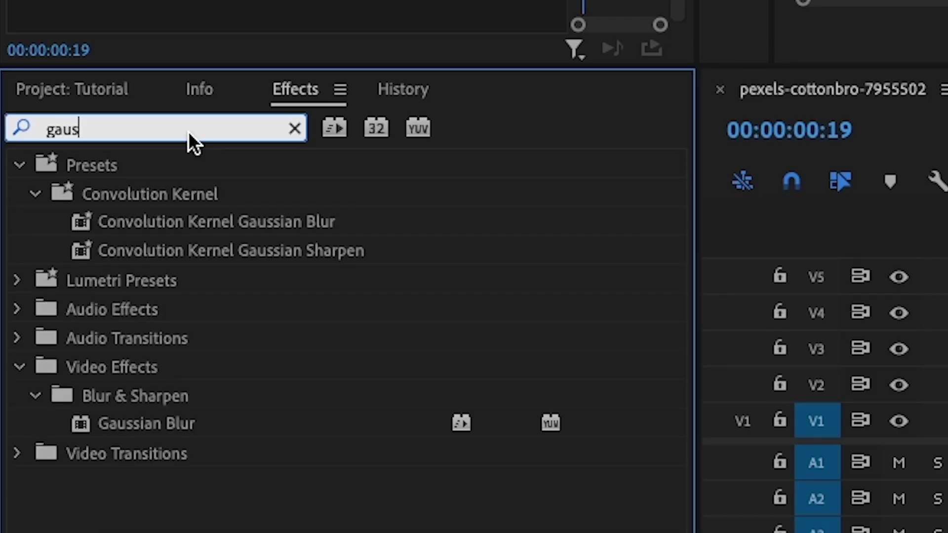
pyautogui.moveTo(51, 419); pyautogui.dragTo(465, 385)
pyautogui.scroll(3, 101, 243)
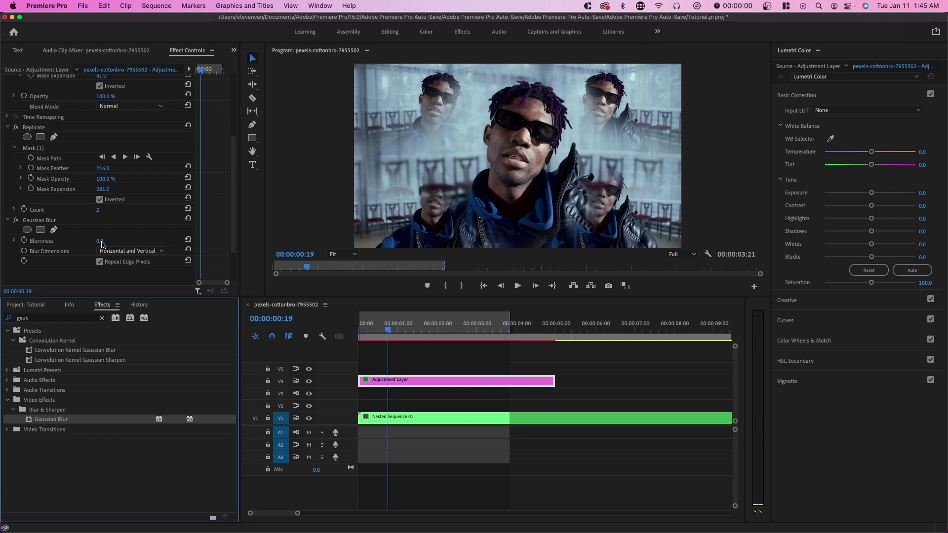
pyautogui.moveTo(100, 241); pyautogui.dragTo(138, 242)
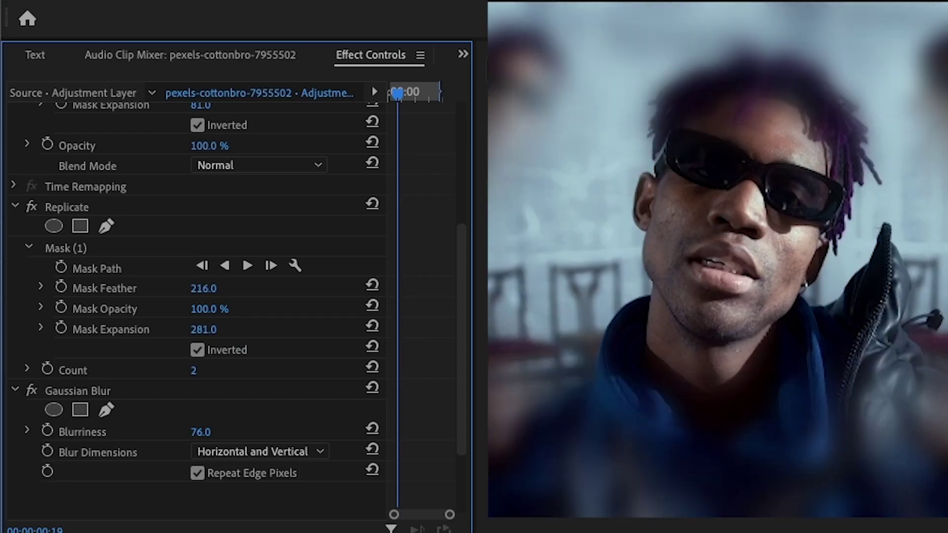
pyautogui.moveTo(201, 432); pyautogui.dragTo(176, 432)
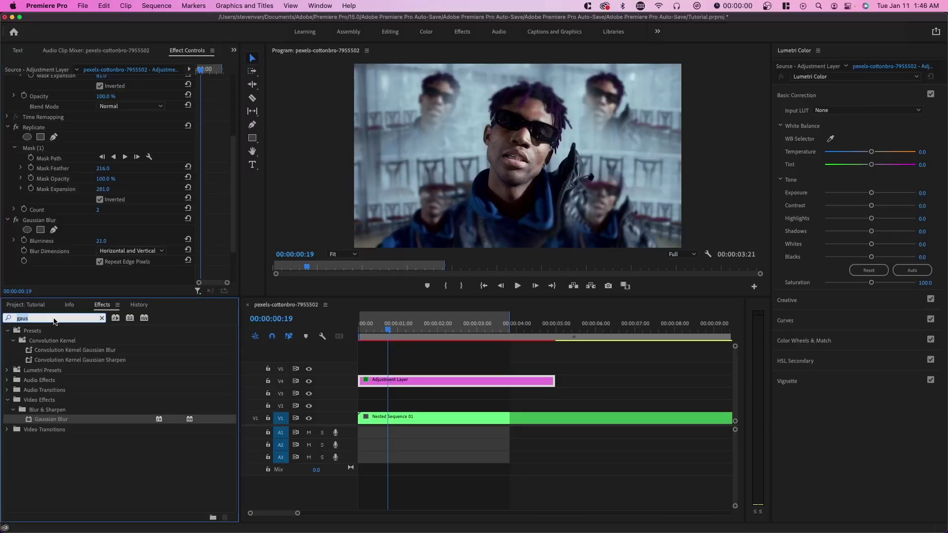
# Apply Tint mapping black to orange and white to blue, with Amount to Tint 20%
pyautogui.write('tint')
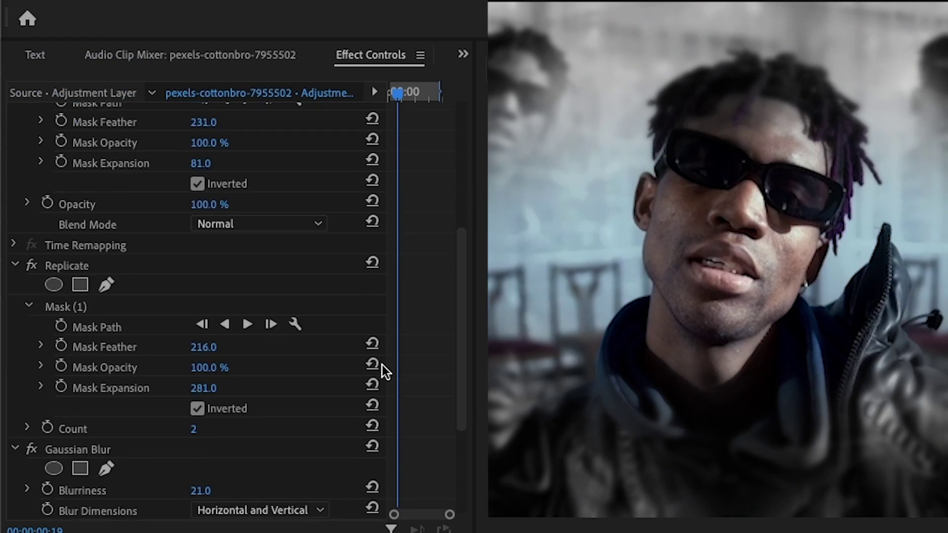
pyautogui.scroll(-3, 259, 459)
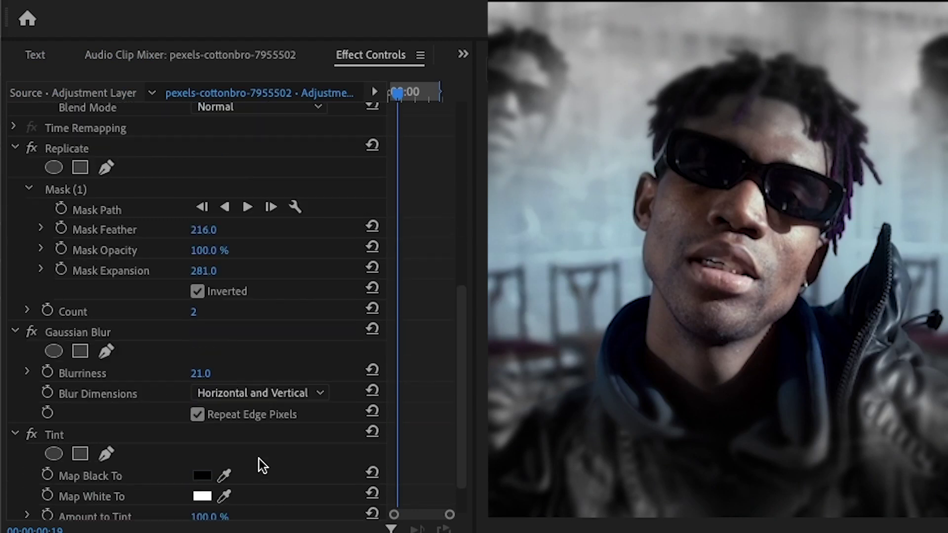
pyautogui.click(202, 477)
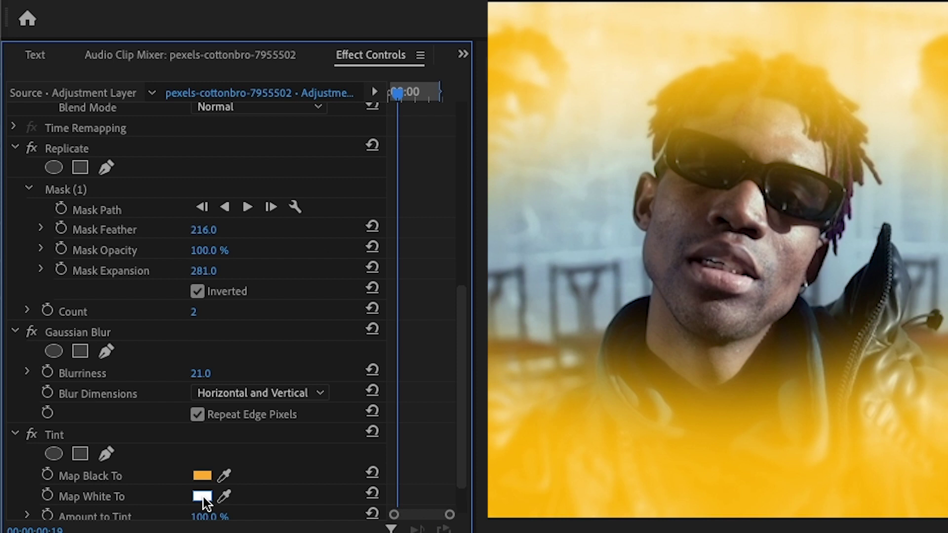
pyautogui.click(202, 496)
pyautogui.moveTo(630, 532); pyautogui.dragTo(630, 460)
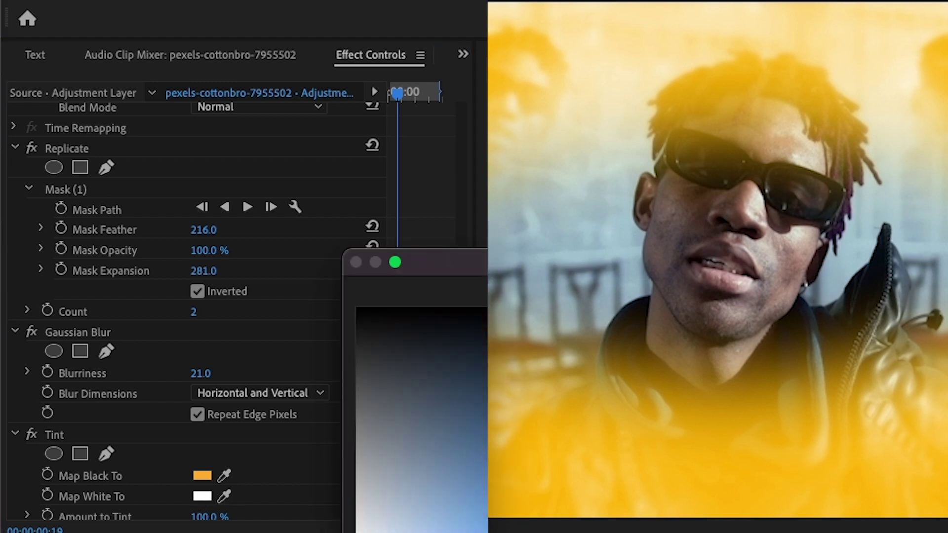
pyautogui.press('Return')
pyautogui.scroll(-2, 365, 446)
pyautogui.moveTo(217, 479); pyautogui.dragTo(155, 479)
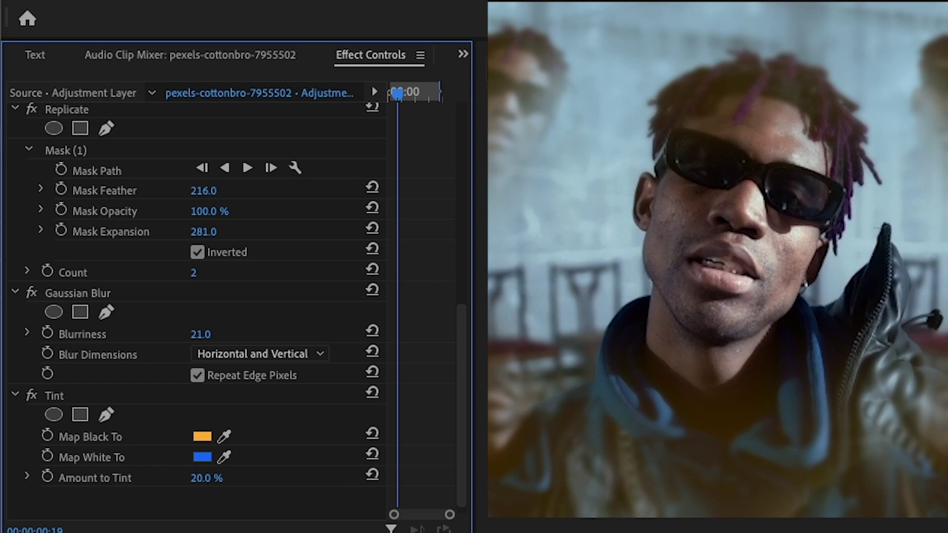
pyautogui.click(453, 354)
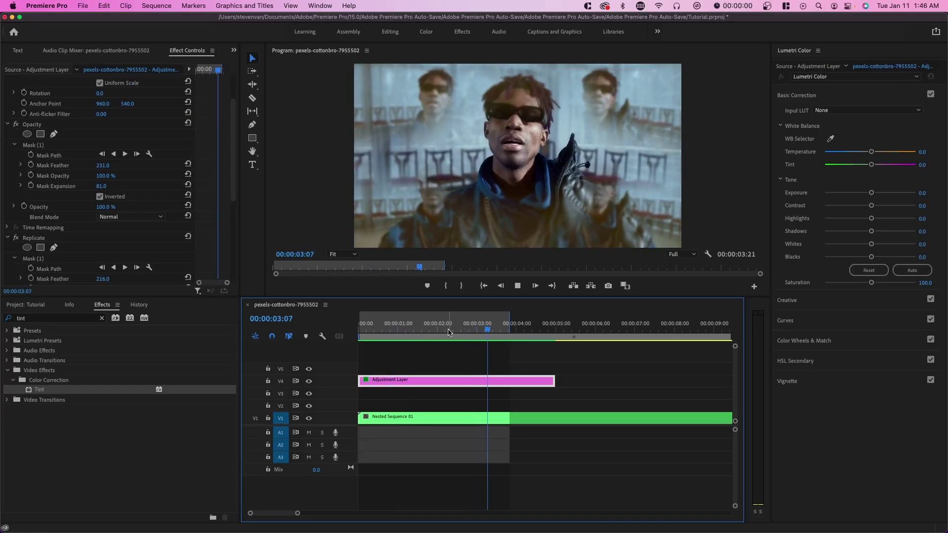
pyautogui.click(71, 321)
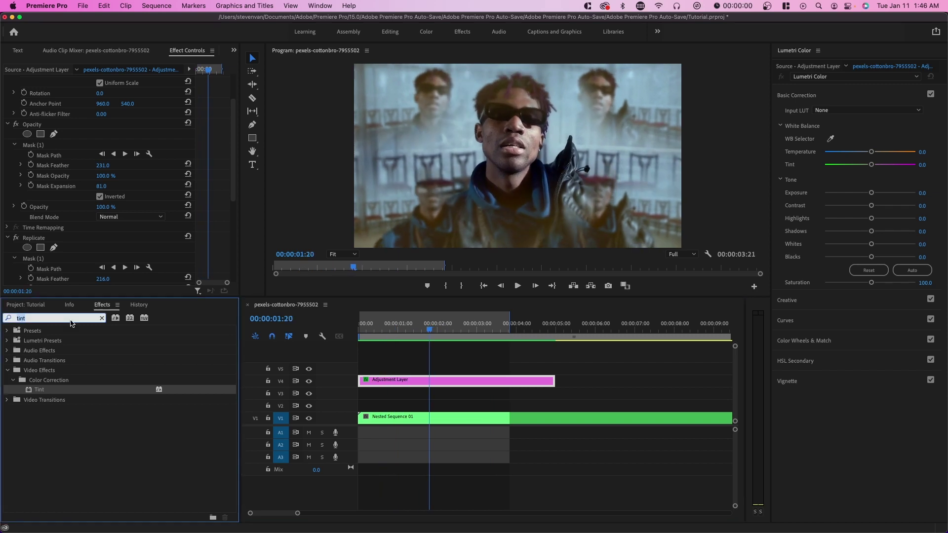
pyautogui.write('inv')
pyautogui.moveTo(61, 461); pyautogui.dragTo(459, 395)
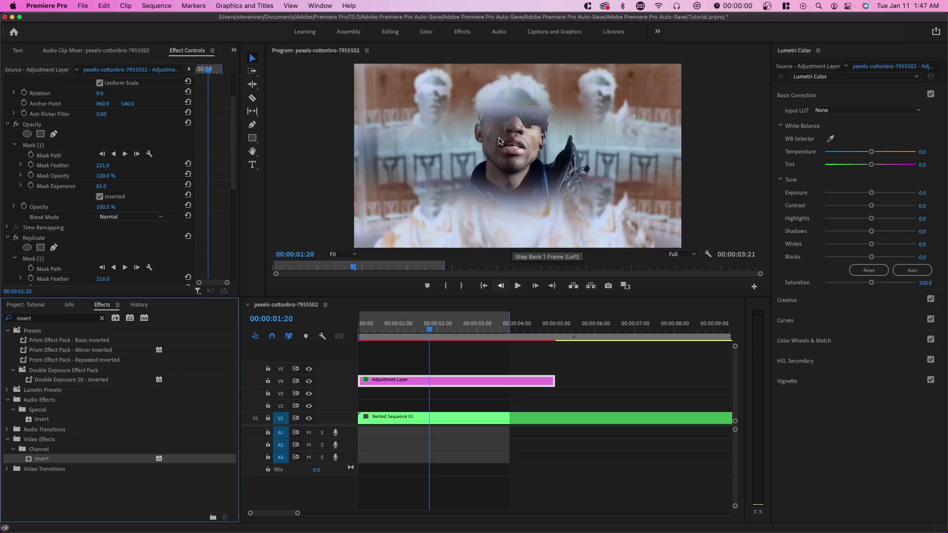
pyautogui.click(437, 418)
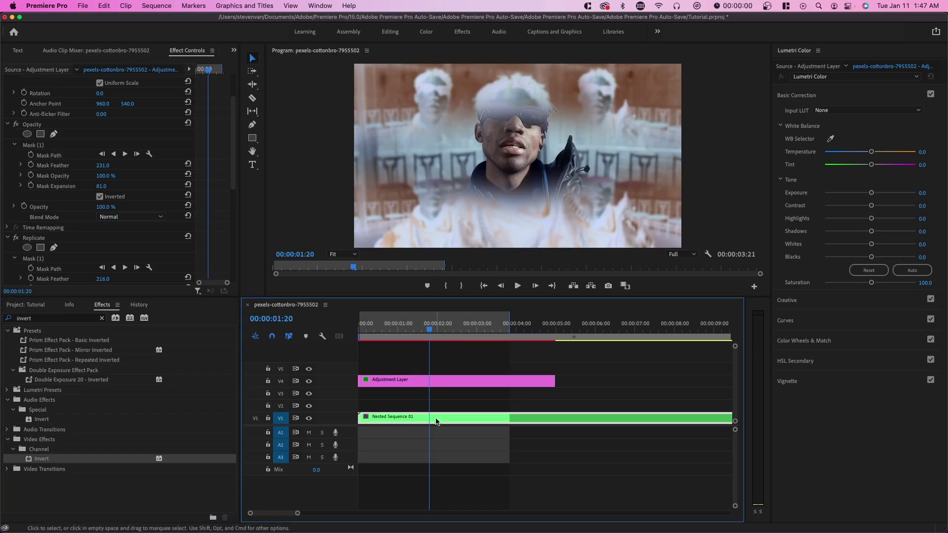
pyautogui.click(450, 398)
pyautogui.click(451, 381)
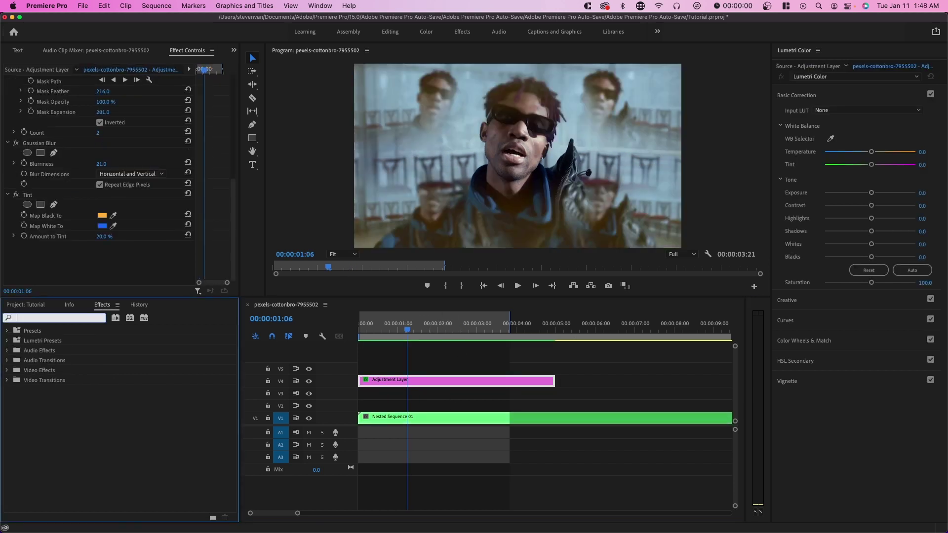
# Search 'flip' and apply the flip effect to the adjustment layer
pyautogui.write('flip')
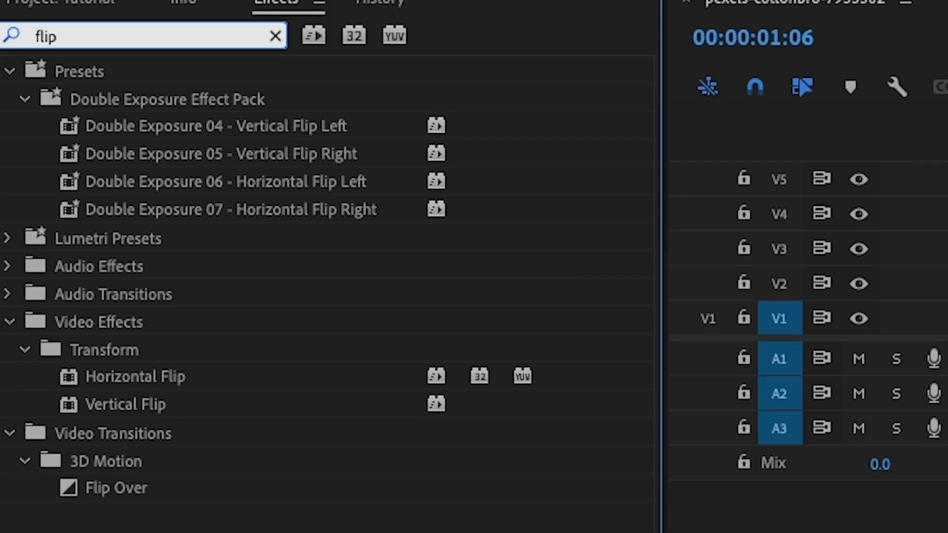
pyautogui.moveTo(200, 406); pyautogui.dragTo(947, 218)
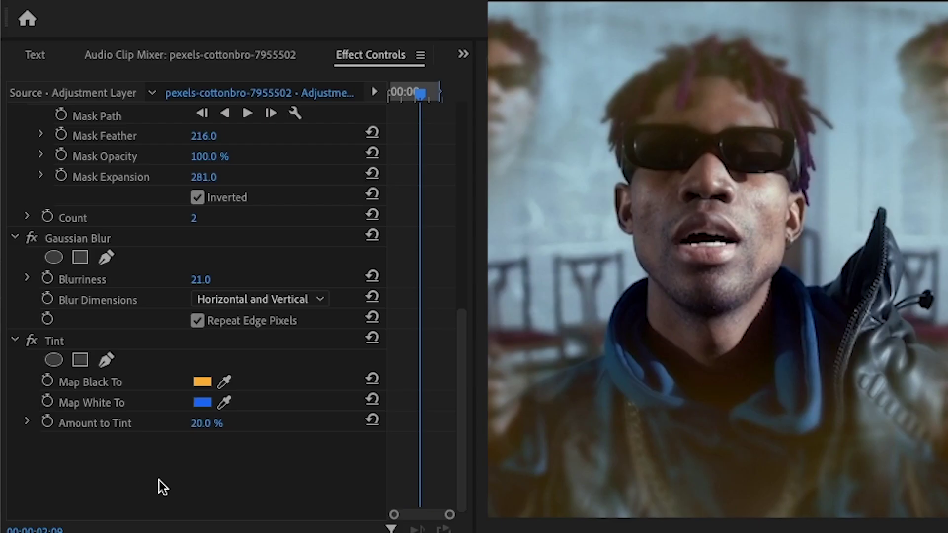
# Set the adjustment layer's blend mode to Screen and play back to preview
pyautogui.scroll(10, 163, 486)
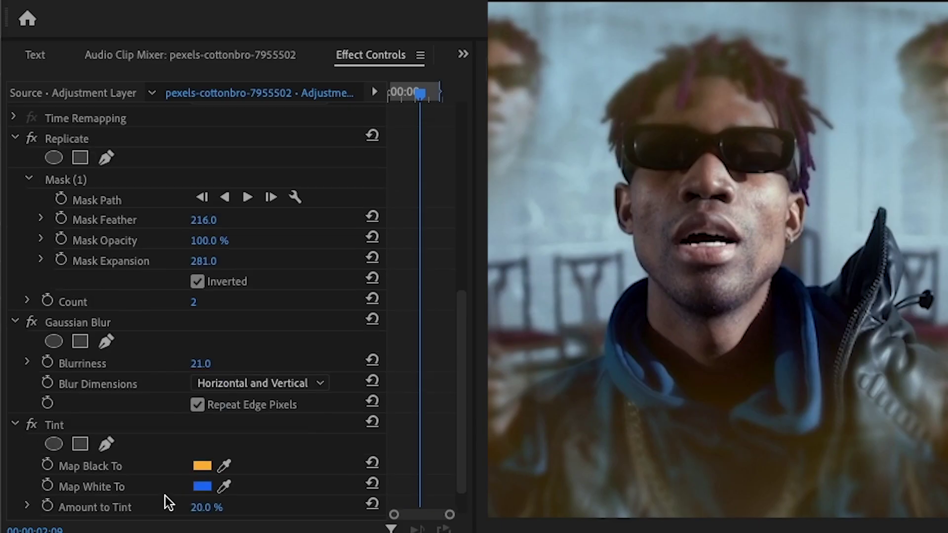
pyautogui.click(229, 254)
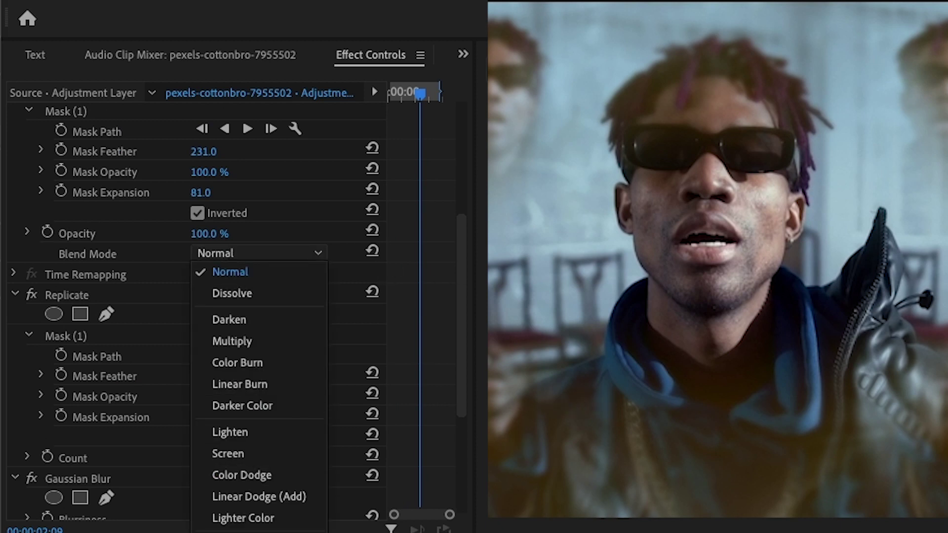
pyautogui.click(263, 455)
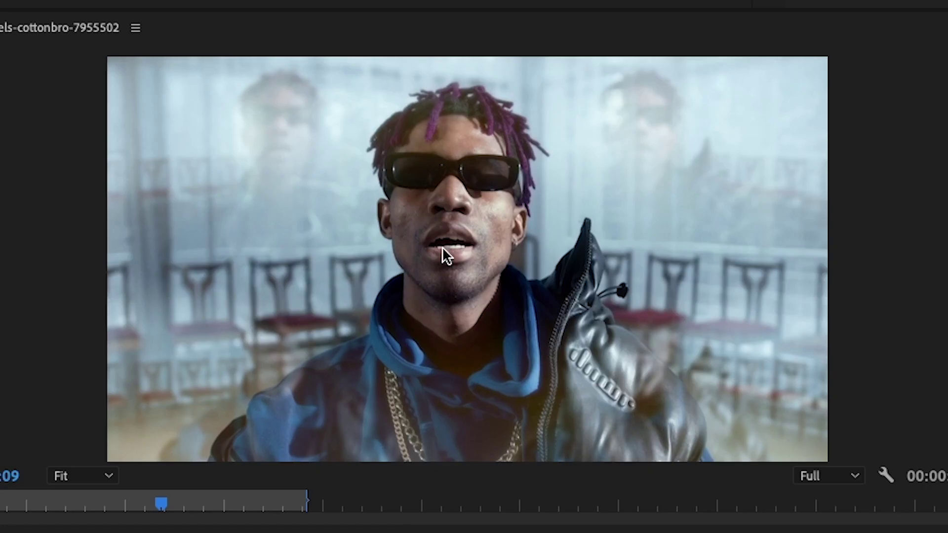
pyautogui.press('space')
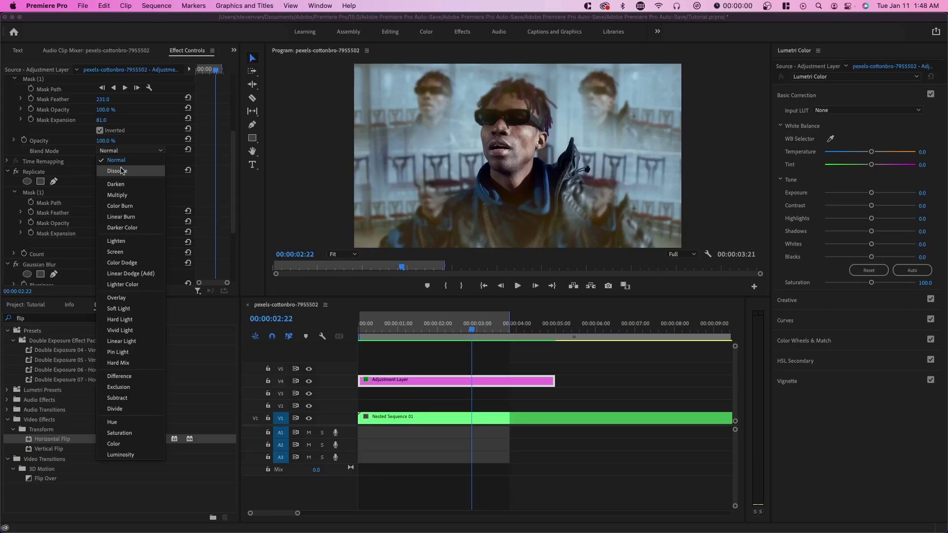
# Try the Dissolve, Exclusion, Divide and Color blend modes in turn
pyautogui.click(122, 171)
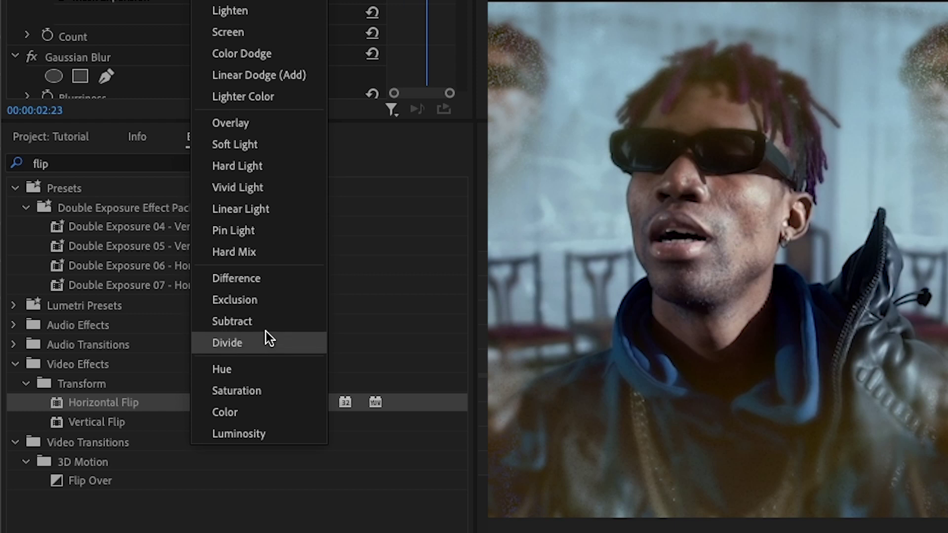
pyautogui.click(270, 304)
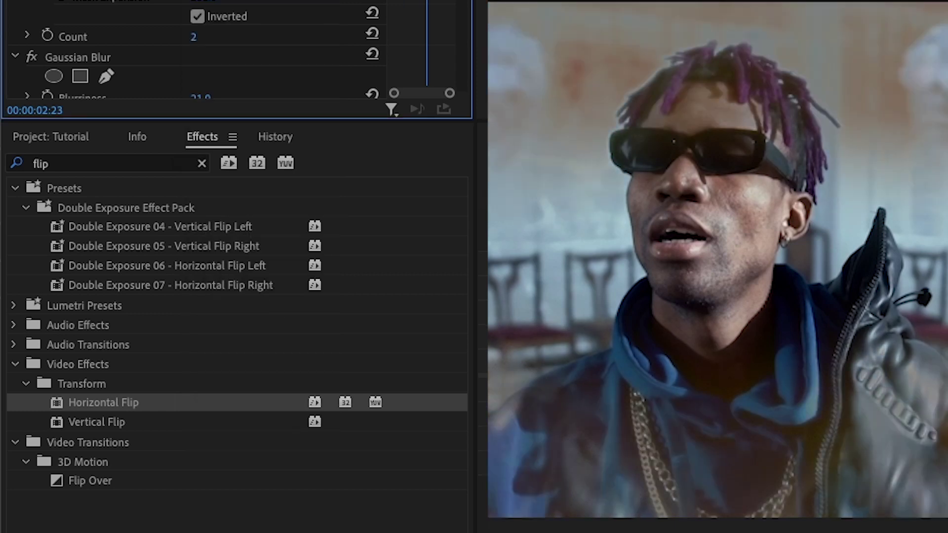
pyautogui.click(282, 284)
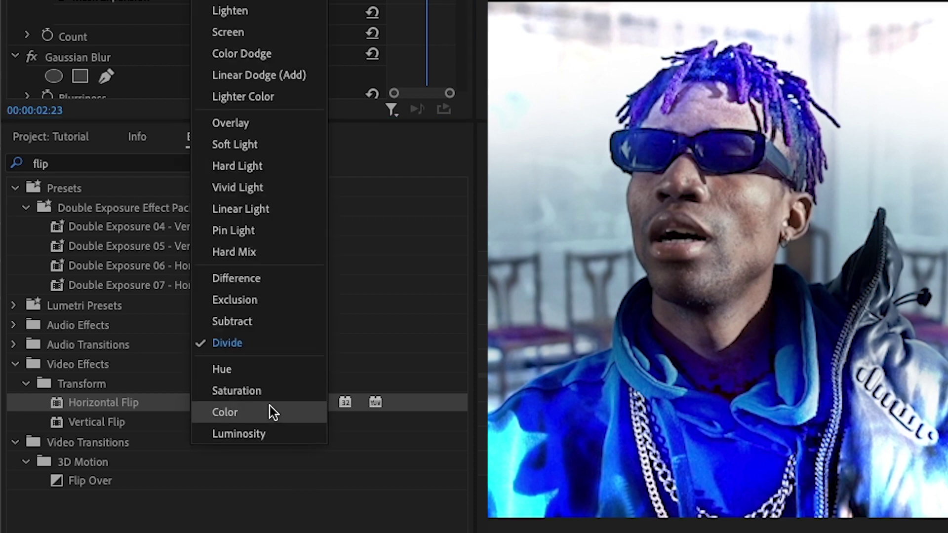
pyautogui.click(270, 412)
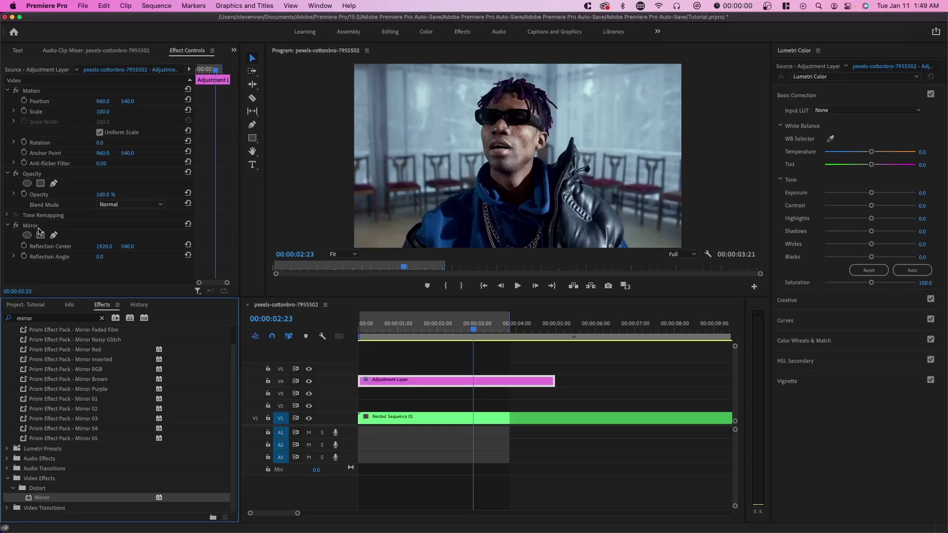
# Set the Mirror's reflection angle to 67° and centre to 2095, 414, then duplicate it
pyautogui.click(38, 227)
pyautogui.click(45, 228)
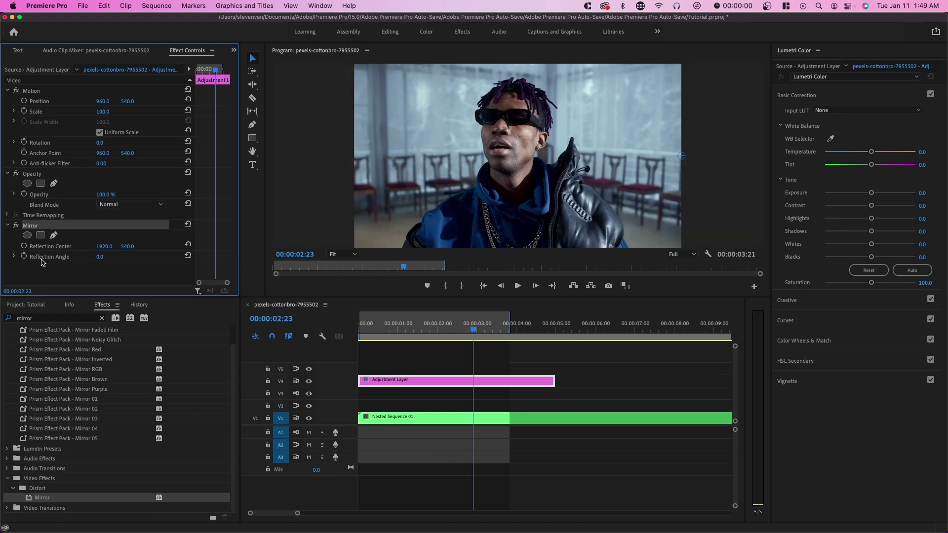
pyautogui.moveTo(101, 258); pyautogui.dragTo(116, 258)
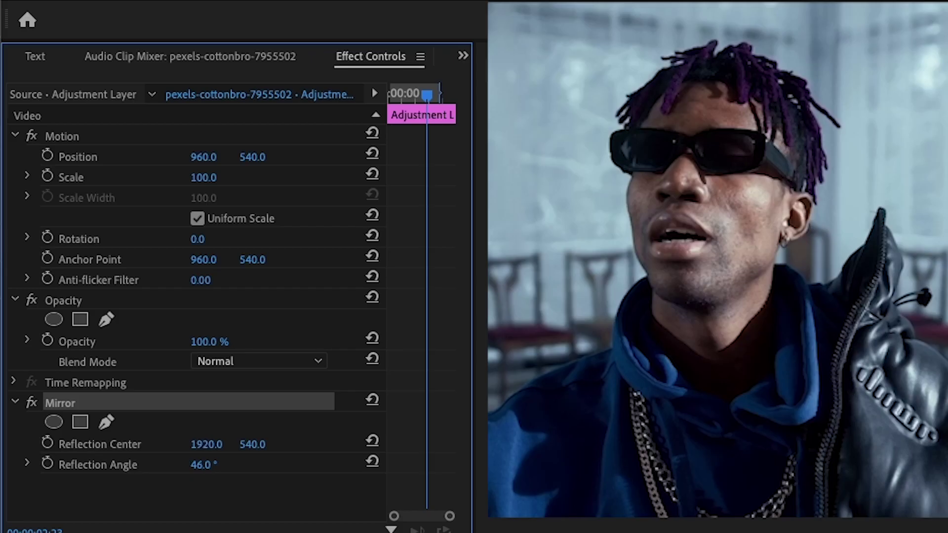
pyautogui.moveTo(203, 464); pyautogui.dragTo(213, 465)
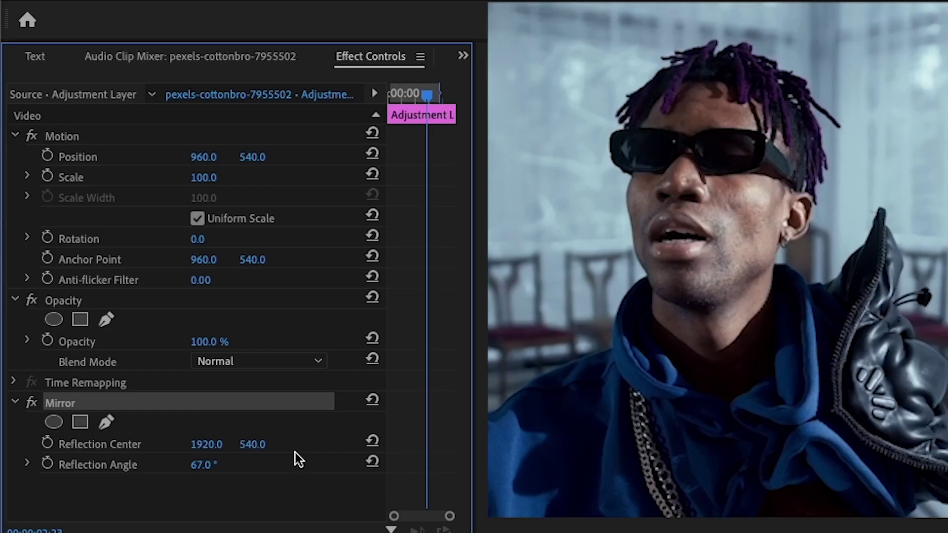
pyautogui.moveTo(253, 444); pyautogui.dragTo(222, 447)
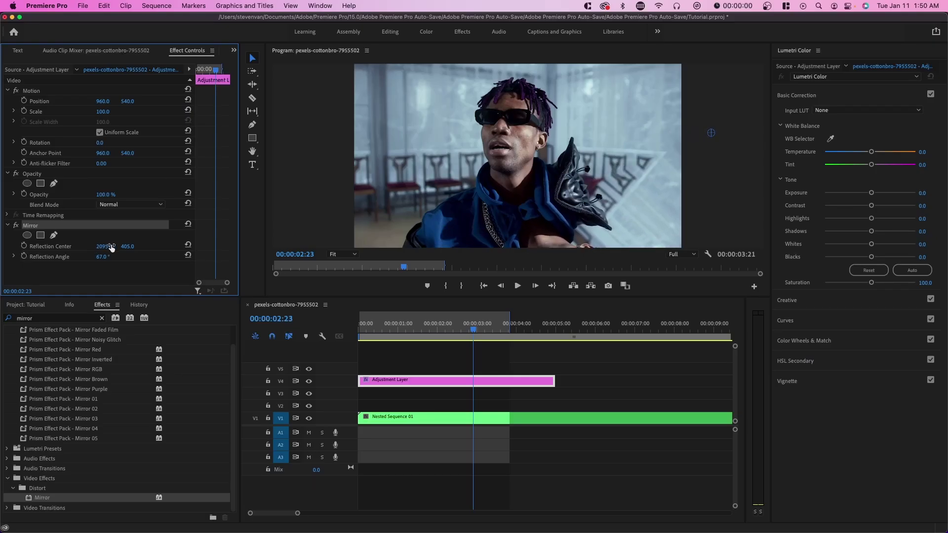
pyautogui.moveTo(126, 247)
pyautogui.mouseDown()
pyautogui.moveTo(104, 247)
pyautogui.moveTo(131, 247)
pyautogui.moveTo(103, 258)
pyautogui.moveTo(125, 260)
pyautogui.mouseUp()
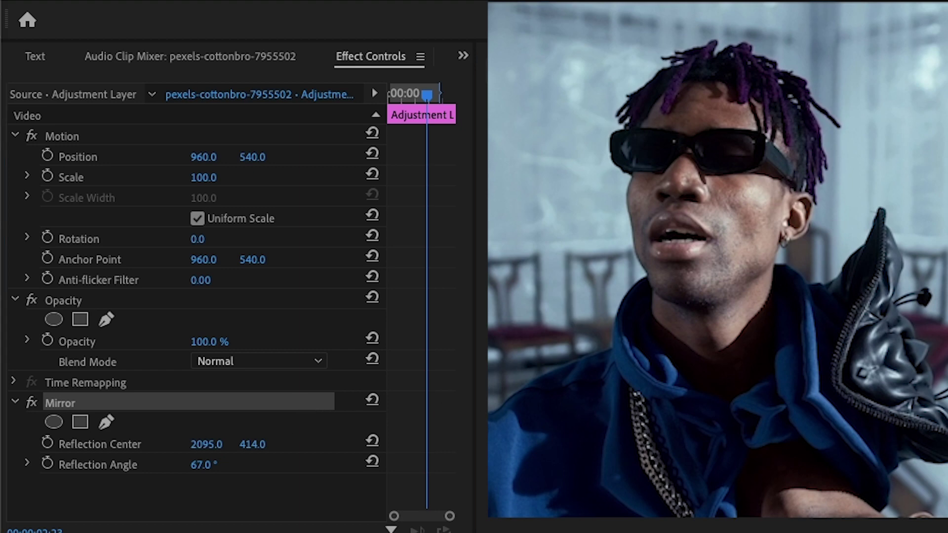
pyautogui.hotkey('ctrl', 'c')
pyautogui.hotkey('ctrl', 'v')
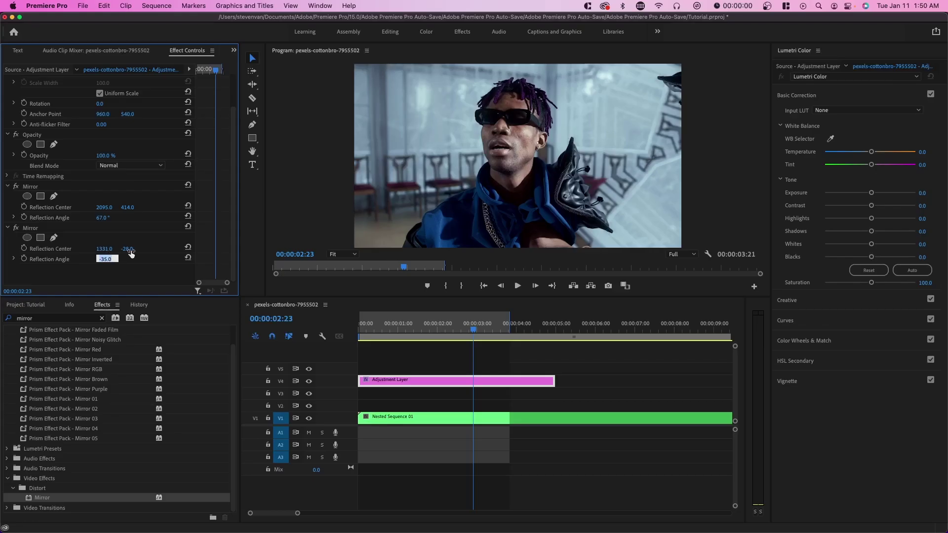
# Confirm the -35° mirror and rotate the last mirror's angle to -42°
pyautogui.press('Return')
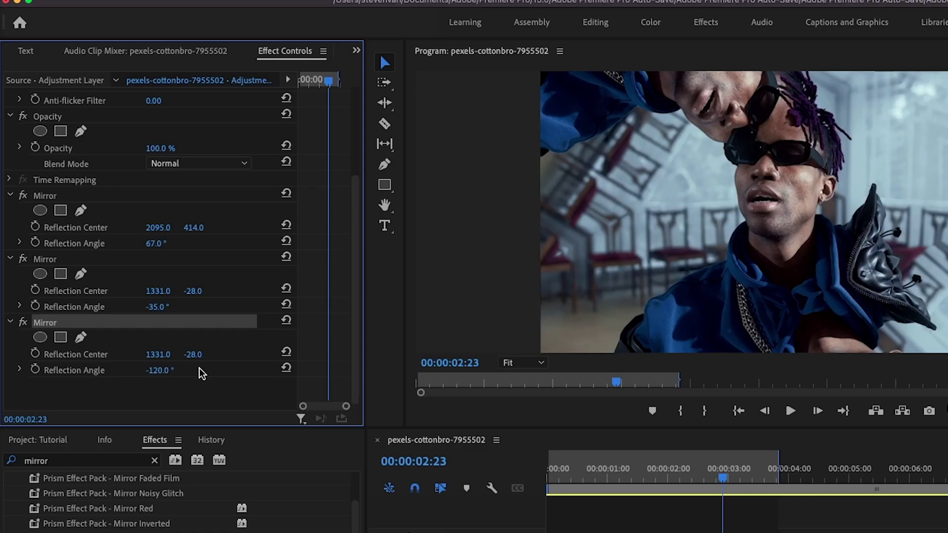
pyautogui.scroll(-3, 136, 329)
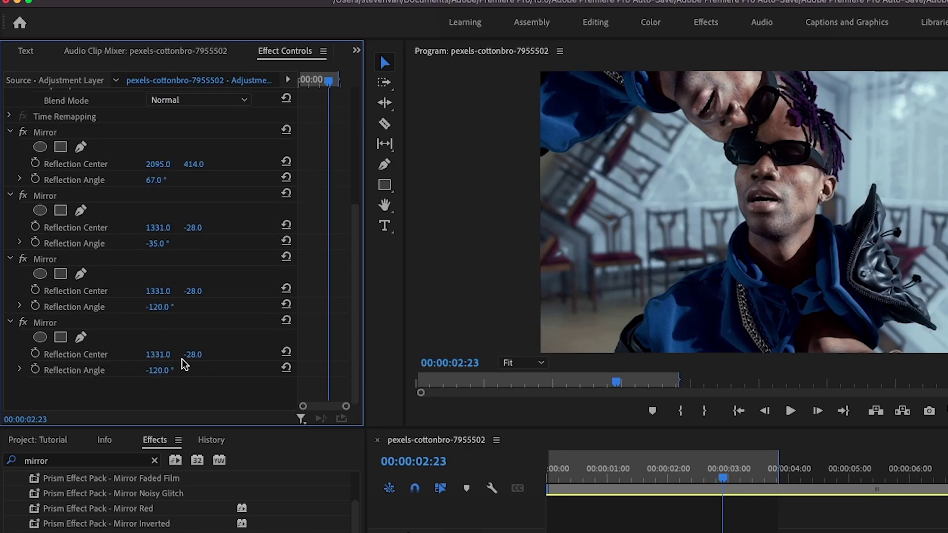
pyautogui.moveTo(184, 355); pyautogui.dragTo(253, 355)
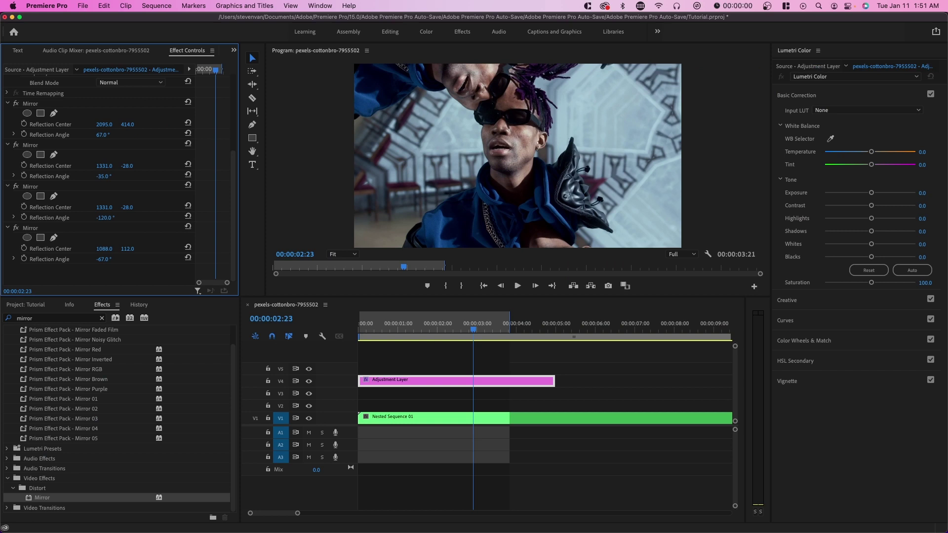
pyautogui.moveTo(103, 260); pyautogui.dragTo(99, 259)
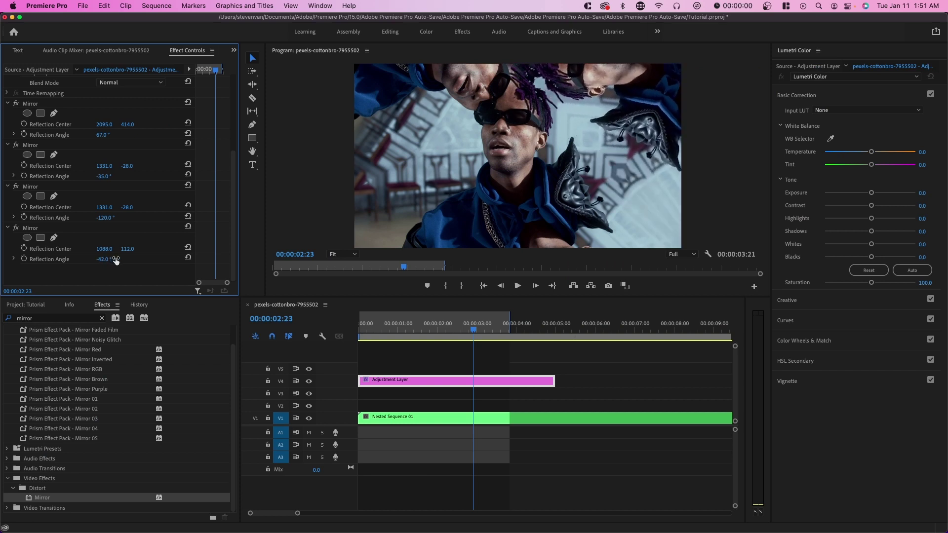
# Duplicate the fourth Mirror and give the copy a 209° angle and new reflection centre
pyautogui.click(30, 231)
pyautogui.press('super+c')
pyautogui.press('super+v')
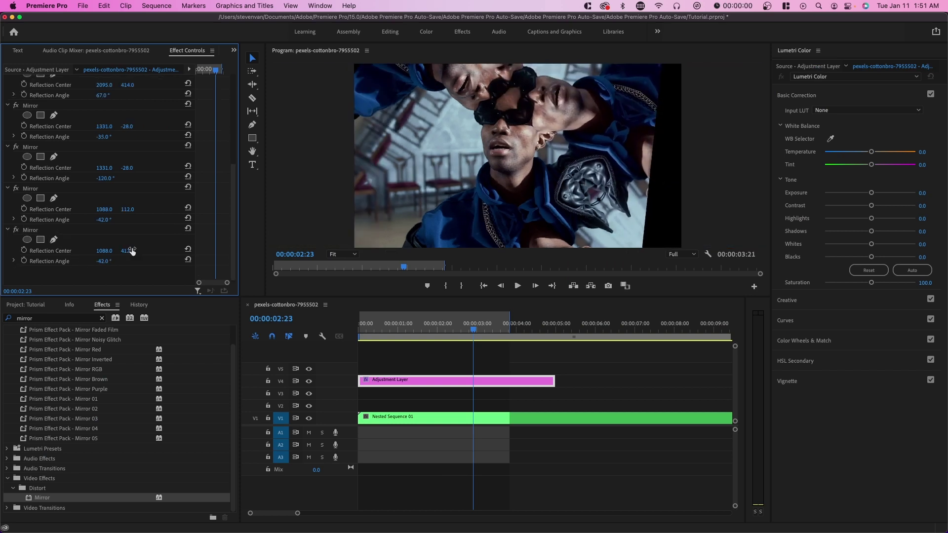
pyautogui.moveTo(97, 264); pyautogui.dragTo(116, 265)
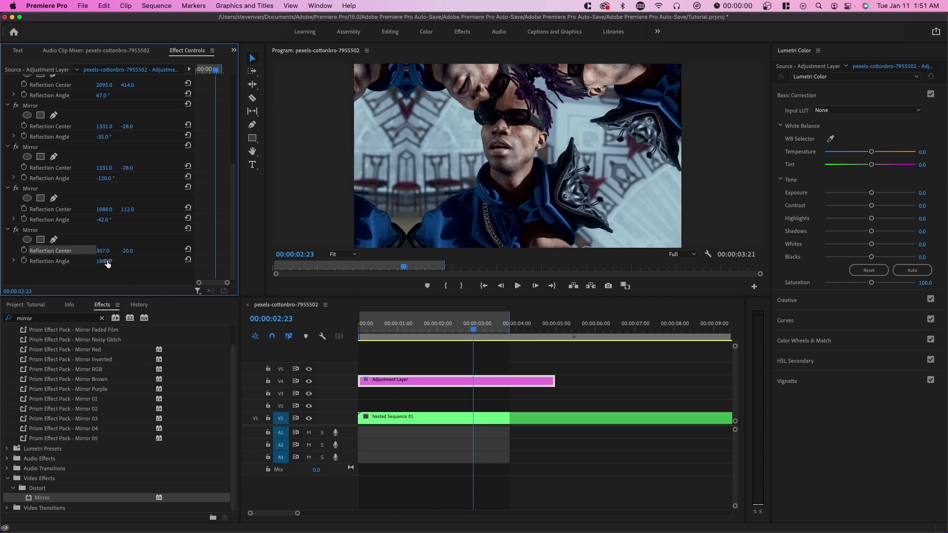
pyautogui.moveTo(406, 68); pyautogui.dragTo(446, 77)
# Duplicate the last Mirror again and shift its reflection centre X to 738
pyautogui.click(53, 227)
pyautogui.press('super+c')
pyautogui.press('super+v')
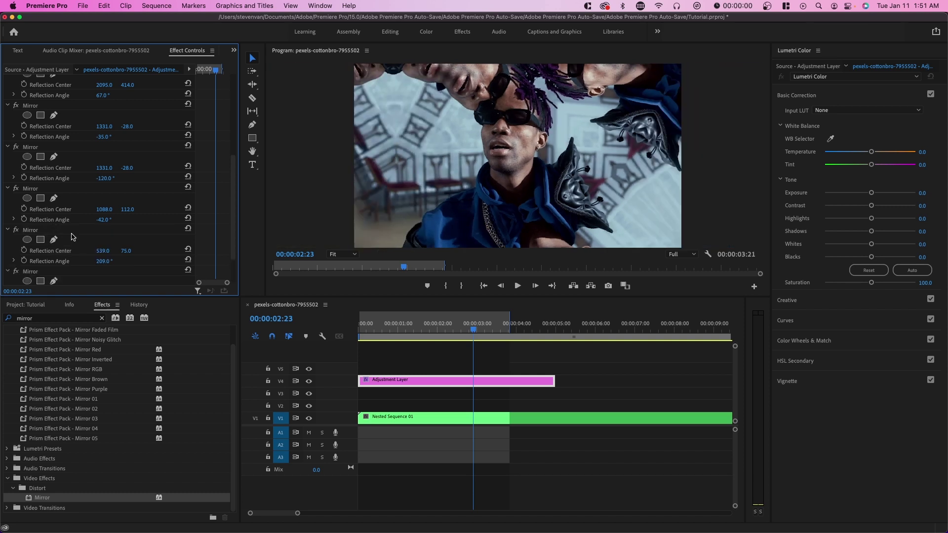
pyautogui.scroll(-2, 63, 248)
pyautogui.moveTo(105, 273); pyautogui.dragTo(130, 283)
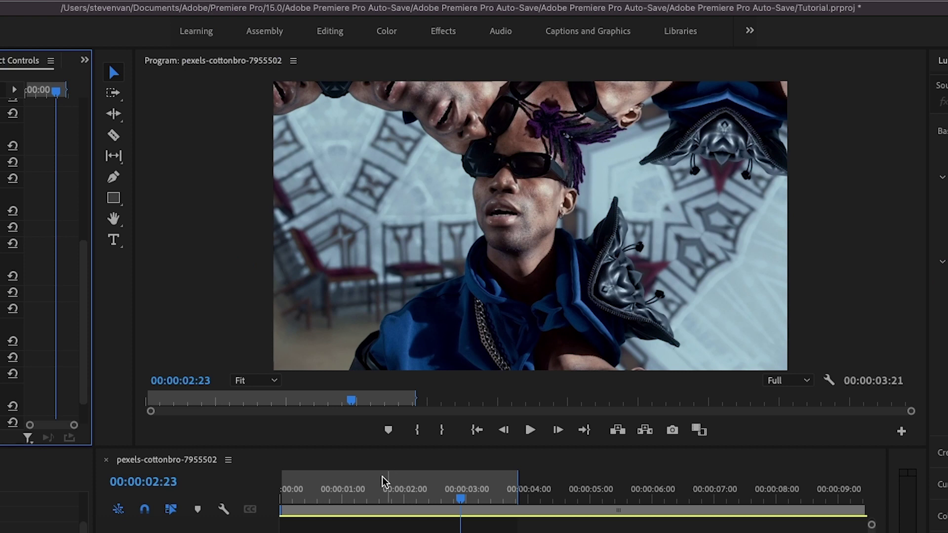
pyautogui.moveTo(372, 486); pyautogui.dragTo(299, 486)
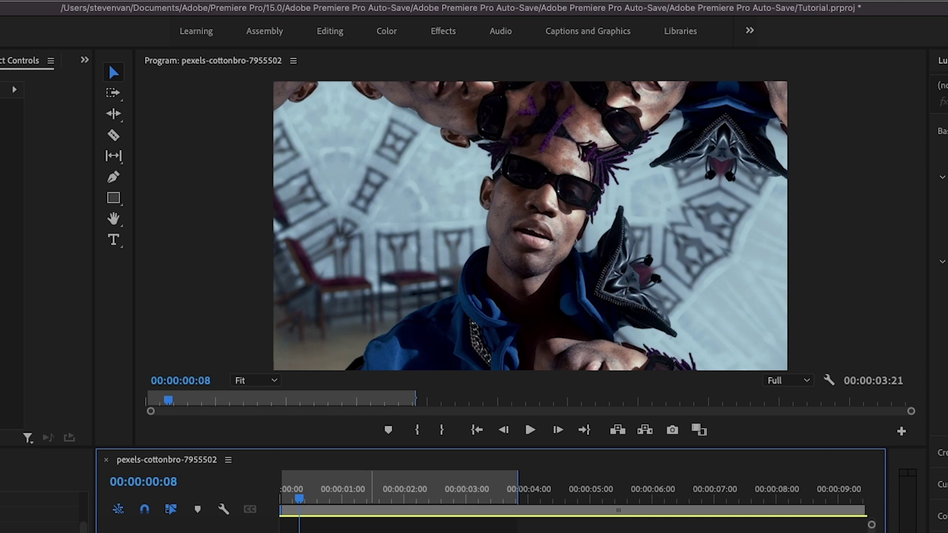
# Cut the adjustment layer at about two seconds and delete the early piece
pyautogui.press('space')
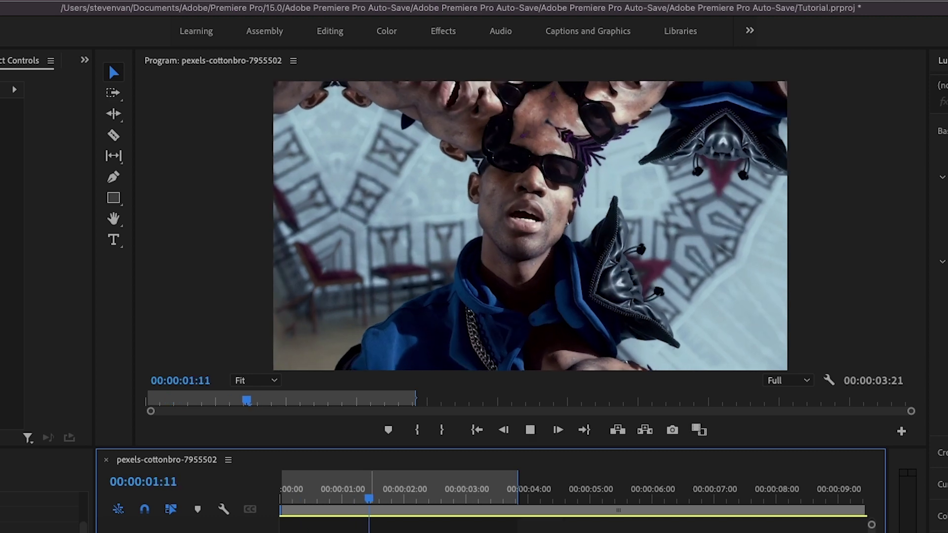
pyautogui.press('-')
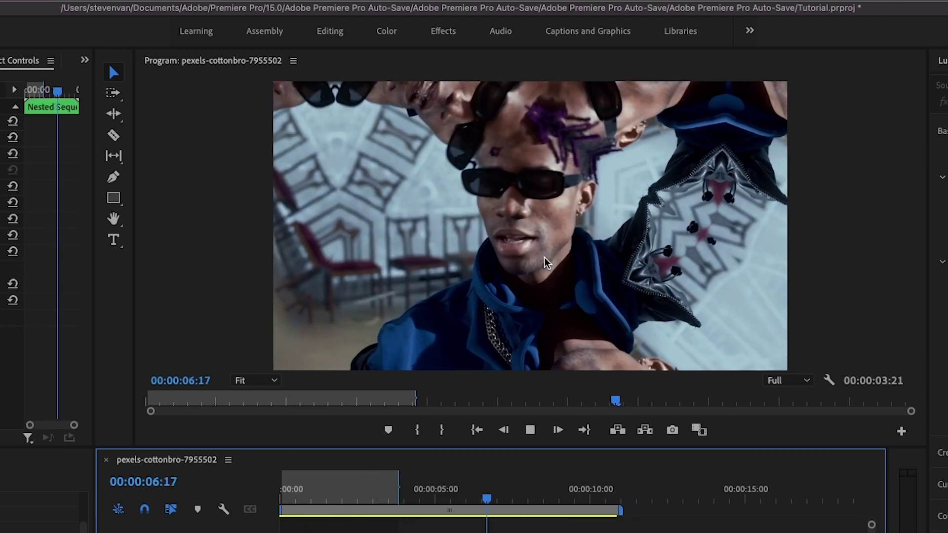
pyautogui.click(343, 494)
pyautogui.press('c')
pyautogui.click(343, 532)
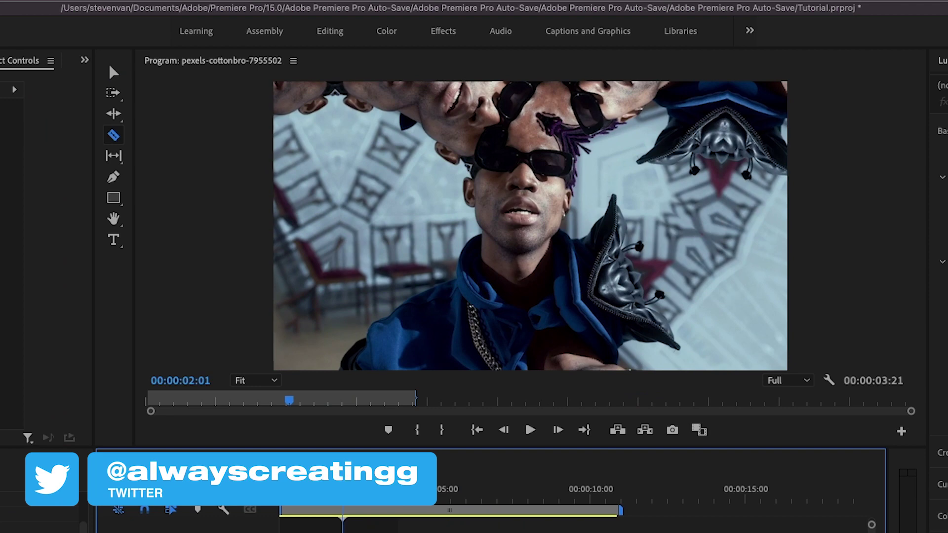
pyautogui.press('v')
pyautogui.click(391, 384)
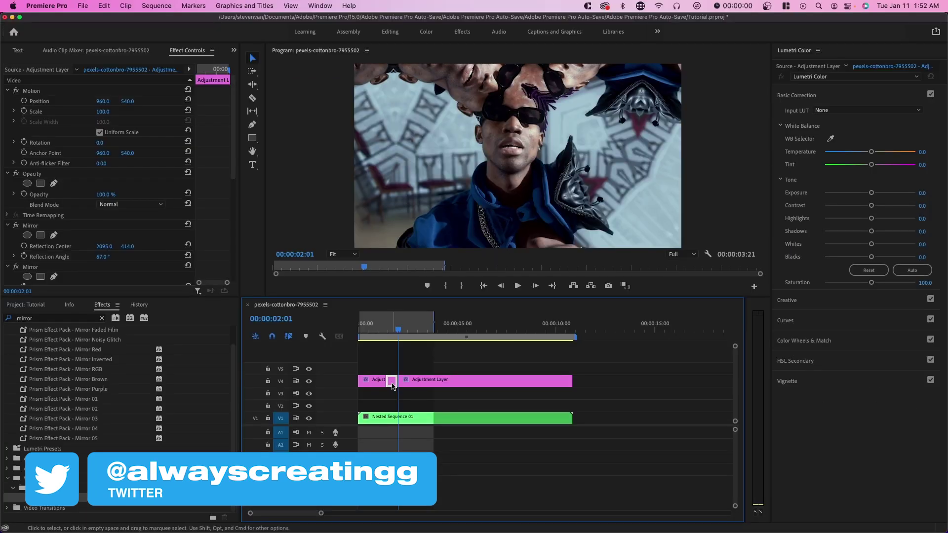
pyautogui.press('\\')
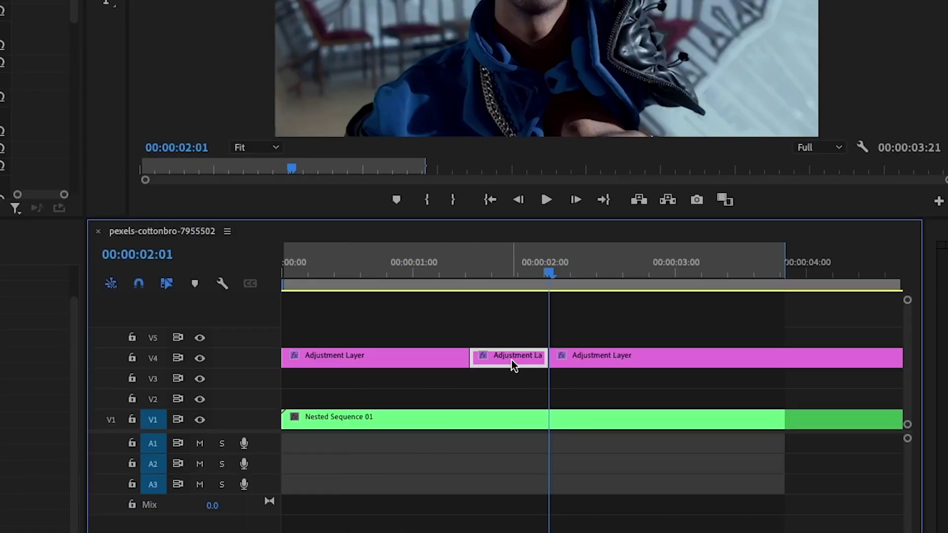
pyautogui.press('Delete')
# Undo the cut and instead trim the adjustment layer's start to near the 4-second mark
pyautogui.moveTo(457, 269); pyautogui.dragTo(571, 333)
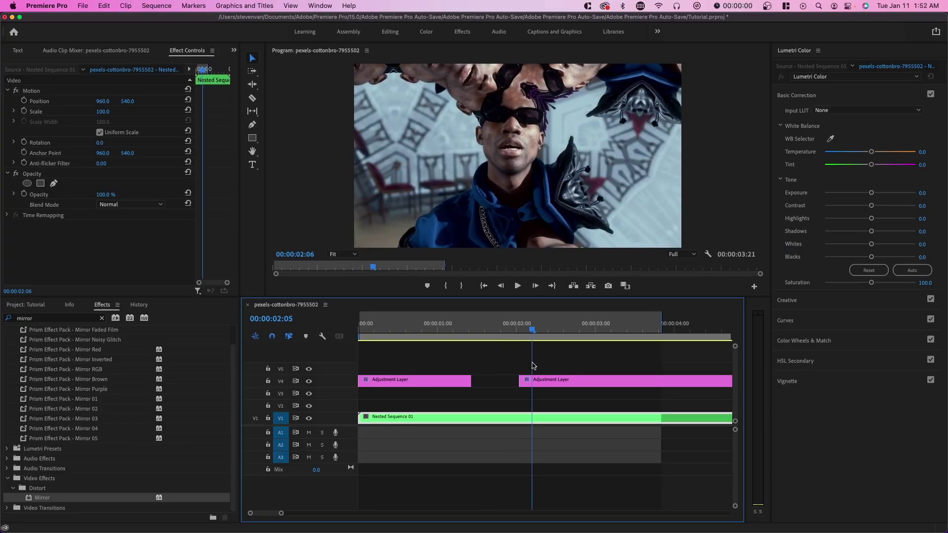
pyautogui.press('super+z')
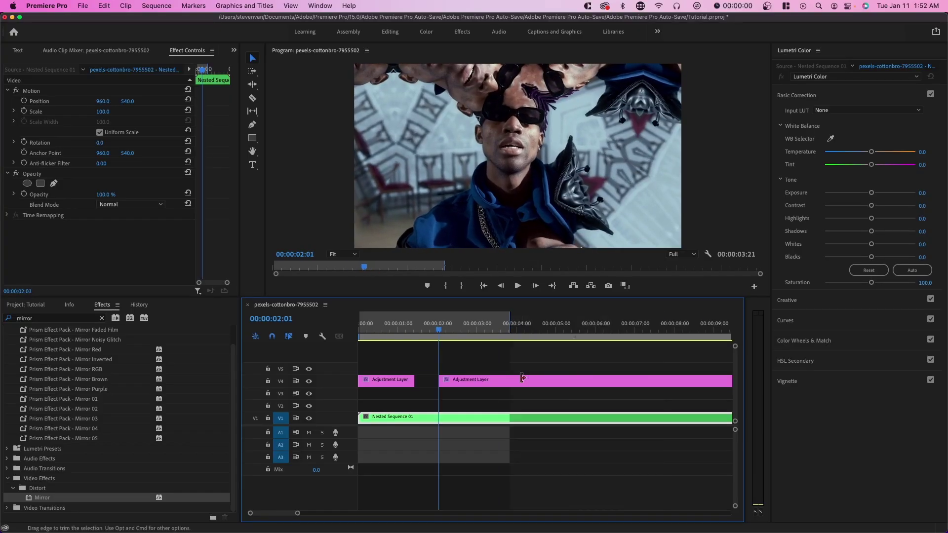
pyautogui.press('super+z')
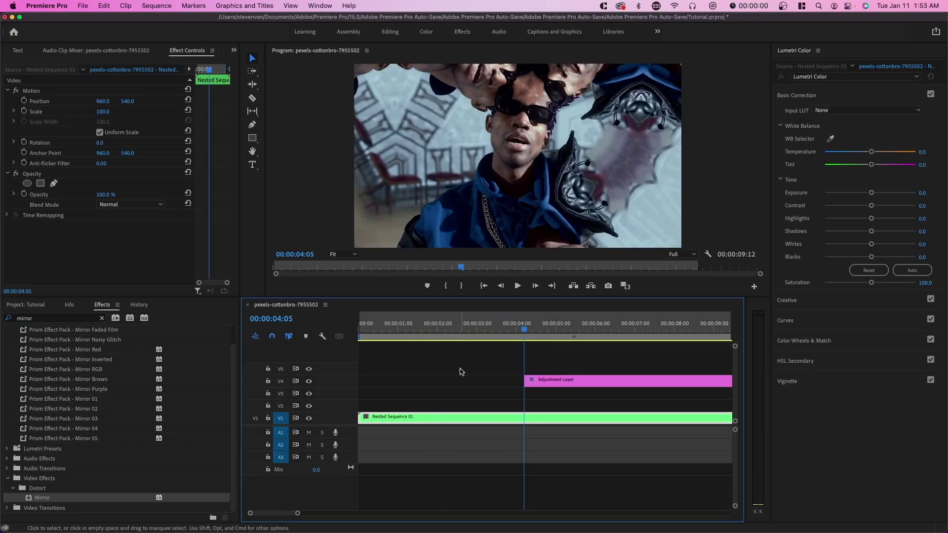
pyautogui.moveTo(522, 330)
pyautogui.mouseDown()
pyautogui.moveTo(494, 339)
pyautogui.moveTo(536, 333)
pyautogui.moveTo(508, 336)
pyautogui.mouseUp()
pyautogui.moveTo(525, 379); pyautogui.dragTo(516, 377)
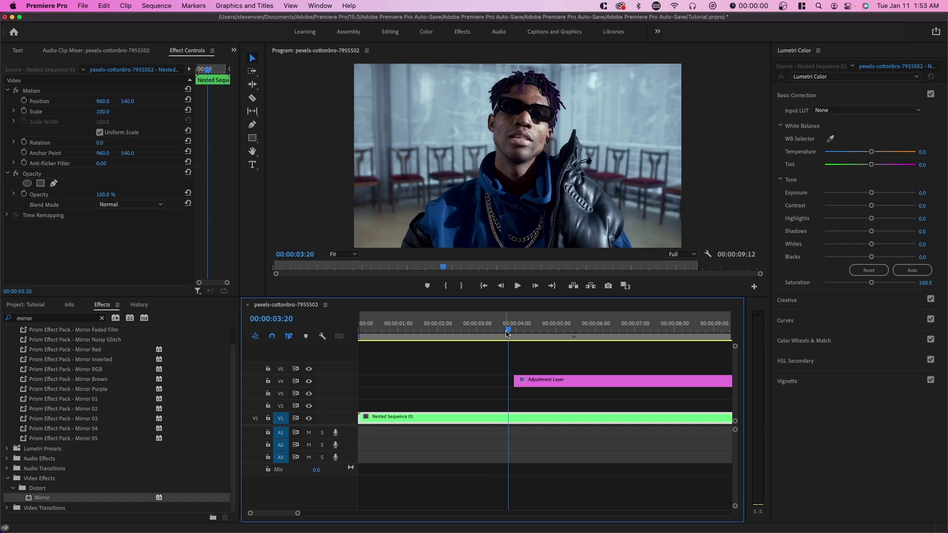
pyautogui.press('space')
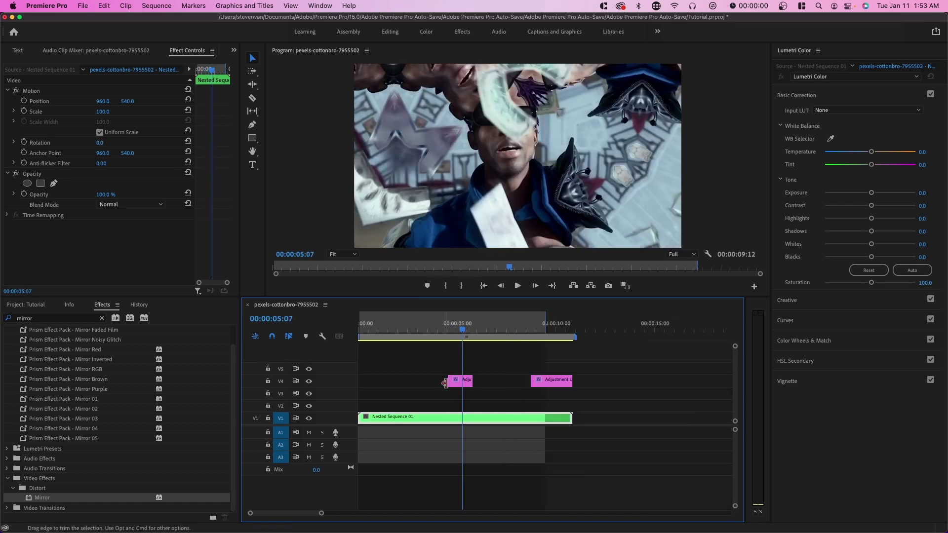
# Delete the short clip and extend the adjustment layer back to the sequence start
pyautogui.click(462, 383)
pyautogui.press('Delete')
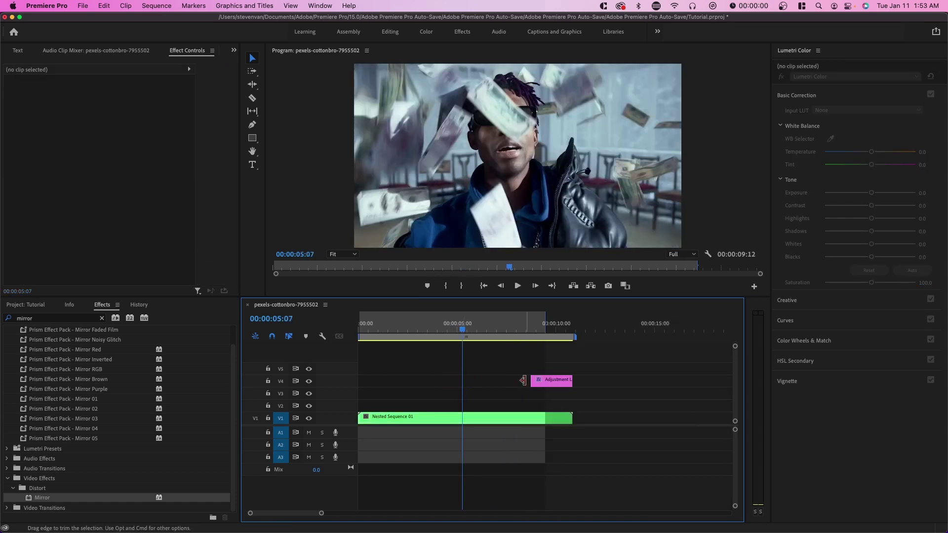
pyautogui.moveTo(523, 380); pyautogui.dragTo(359, 380)
pyautogui.rightClick(474, 383)
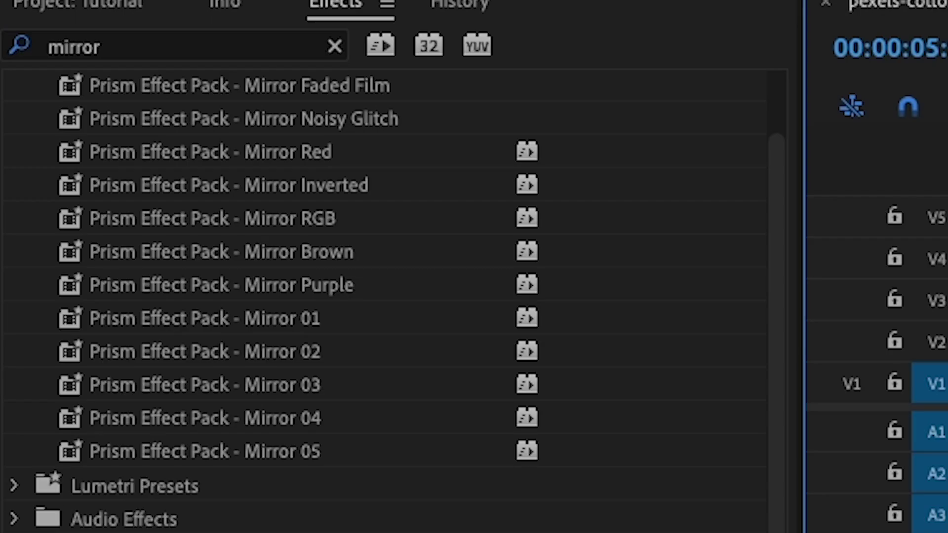
# Apply the Prism Effect Pack Mirror 05 preset to it and try Scale values from 91 to 103
pyautogui.moveTo(281, 452); pyautogui.dragTo(342, 463)
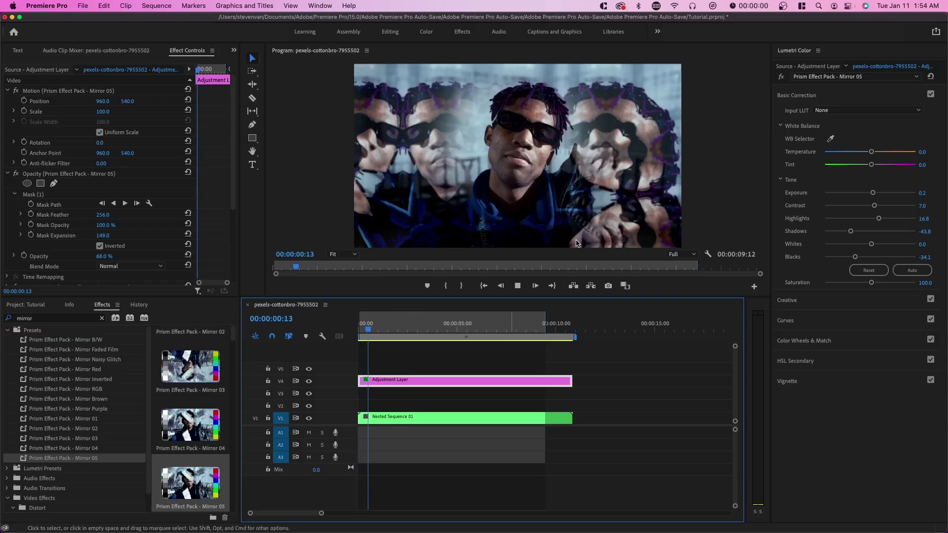
pyautogui.click(485, 316)
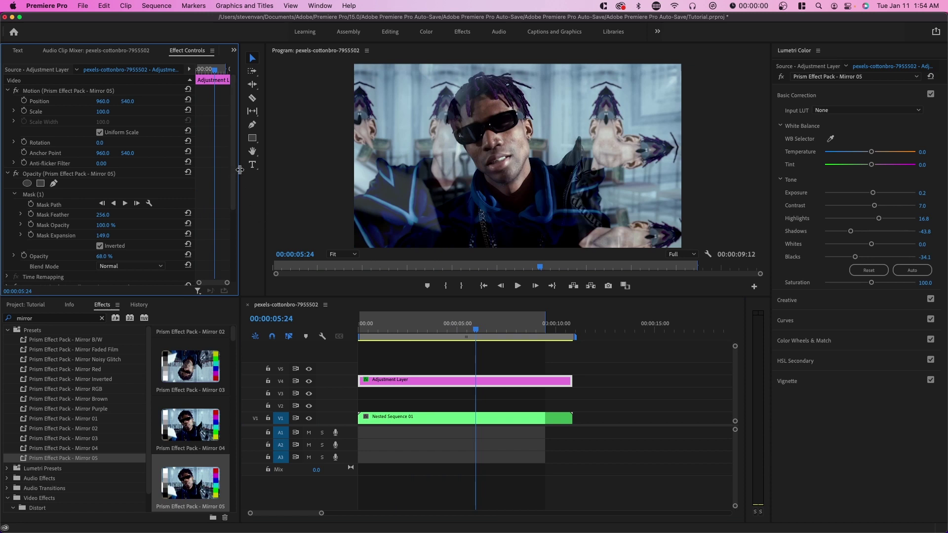
pyautogui.moveTo(239, 170); pyautogui.dragTo(368, 191)
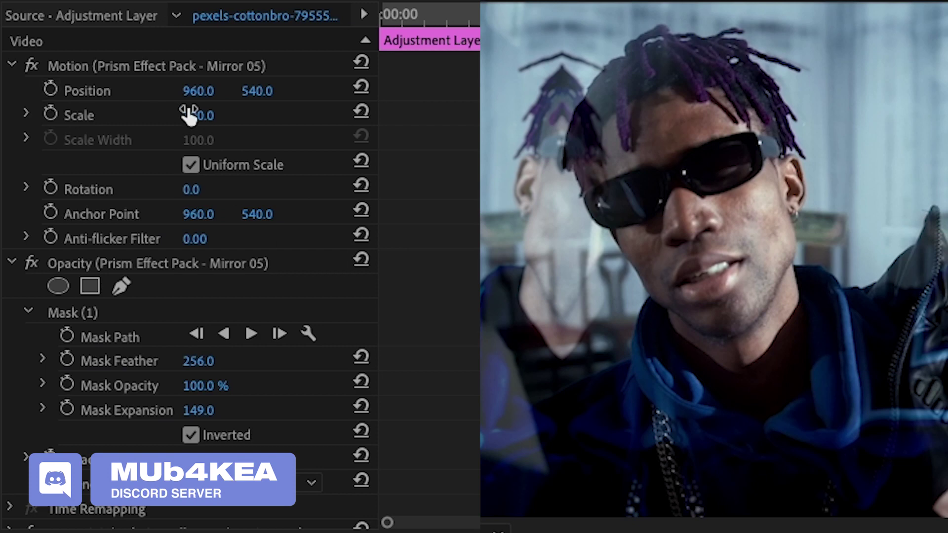
pyautogui.moveTo(213, 117); pyautogui.dragTo(204, 118)
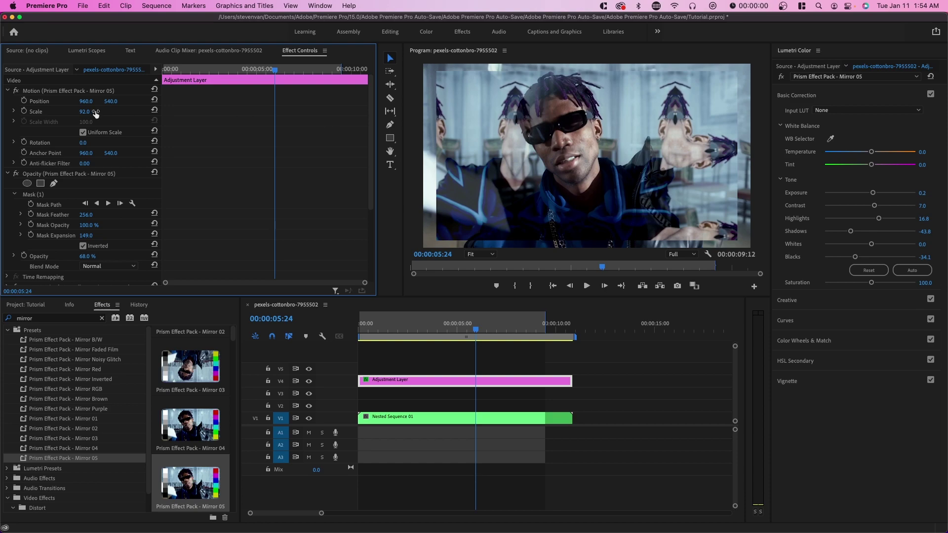
pyautogui.moveTo(89, 112); pyautogui.dragTo(89, 113)
pyautogui.moveTo(194, 115)
pyautogui.mouseDown()
pyautogui.moveTo(227, 115)
pyautogui.moveTo(191, 115)
pyautogui.mouseUp()
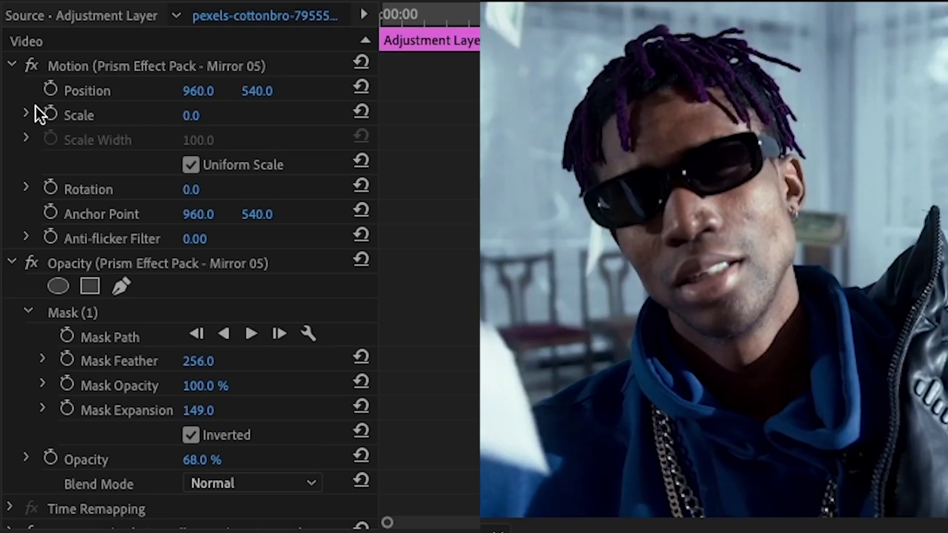
# Set a Scale keyframe at 0, then a second keyframe with Scale 16.1
pyautogui.click(50, 114)
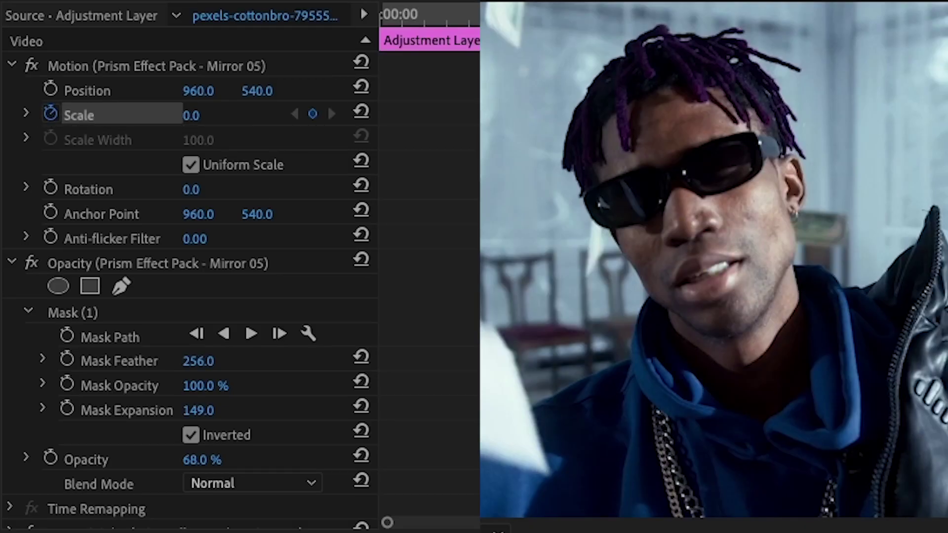
pyautogui.moveTo(198, 120); pyautogui.dragTo(250, 121)
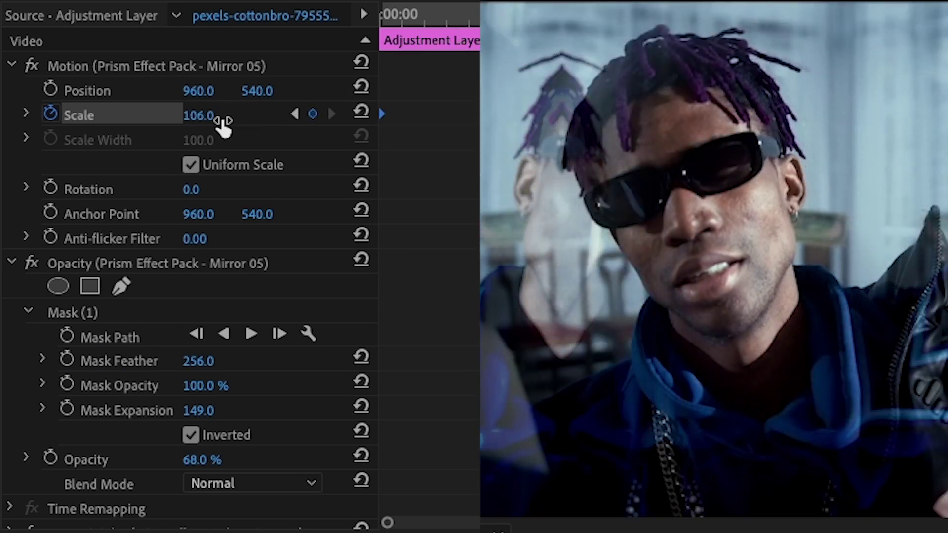
pyautogui.write('6.1')
pyautogui.press('Return')
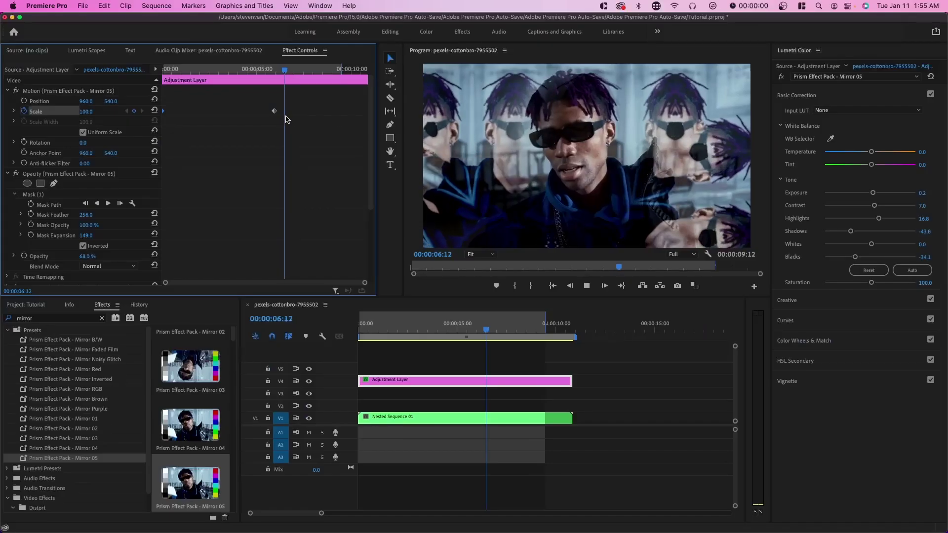
# Play the scale animation back from the sequence start
pyautogui.press('space')
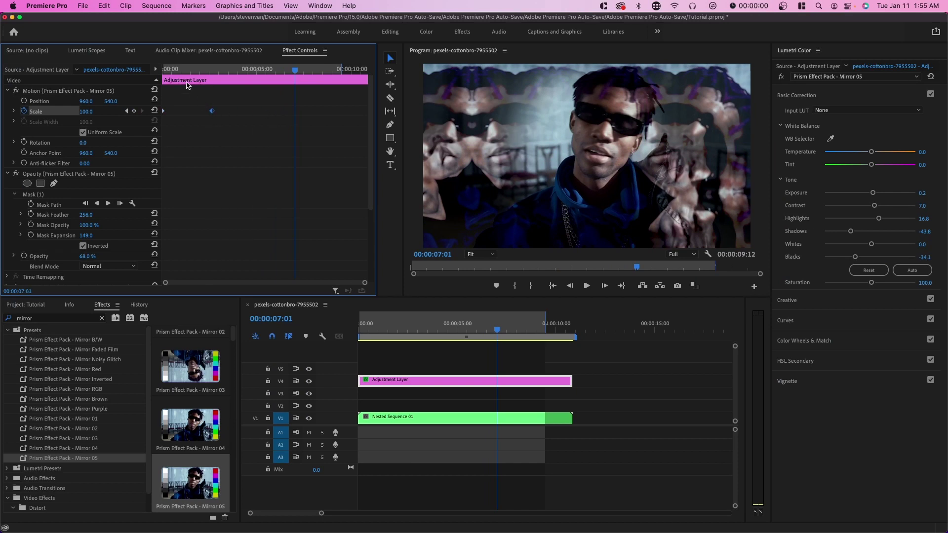
pyautogui.click(165, 73)
pyautogui.press('space')
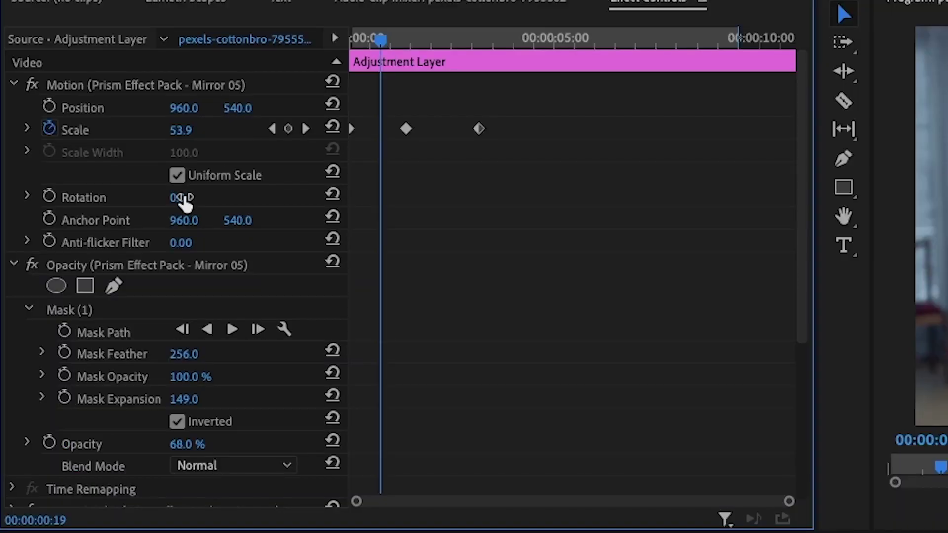
# Keyframe Rotation from 180°, move its keyframe later, and select the last Scale and Rotation keyframes
pyautogui.click(49, 197)
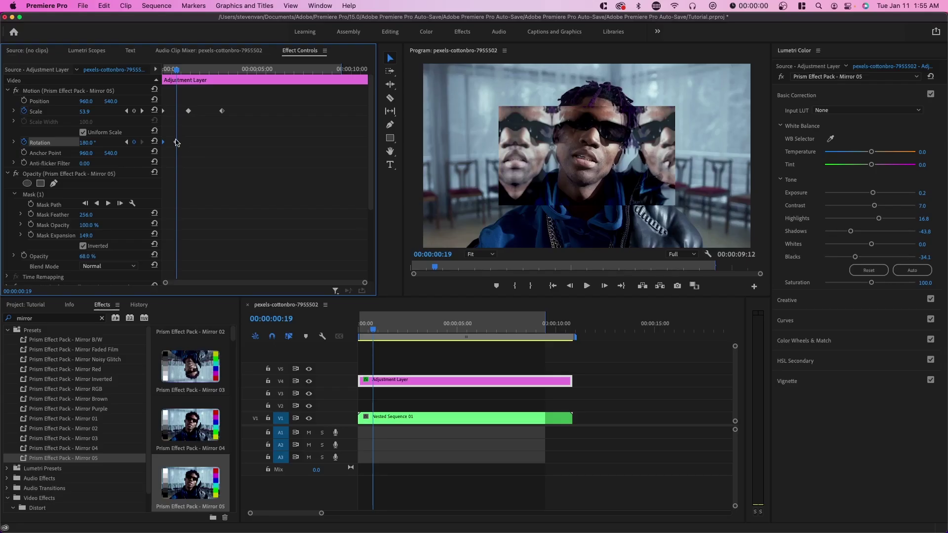
pyautogui.moveTo(379, 197); pyautogui.dragTo(489, 207)
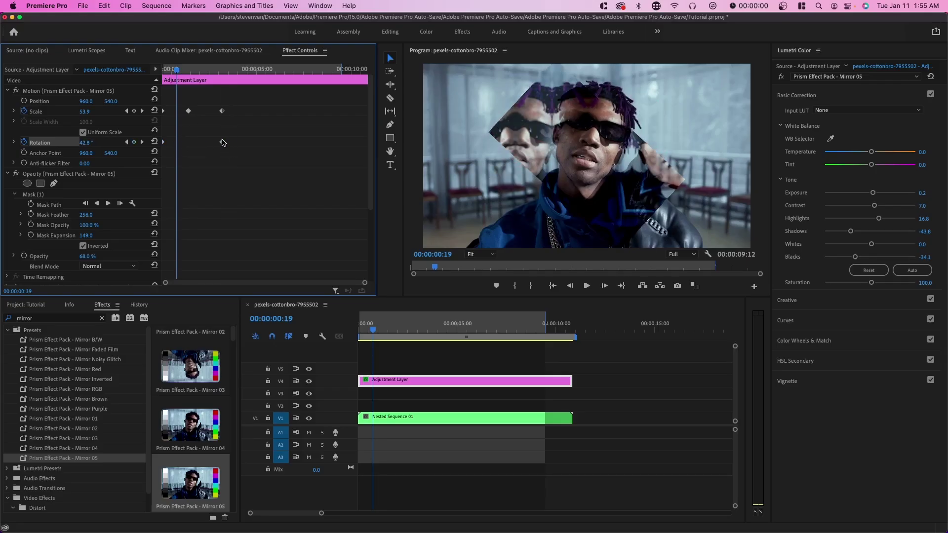
pyautogui.moveTo(204, 123); pyautogui.dragTo(188, 120)
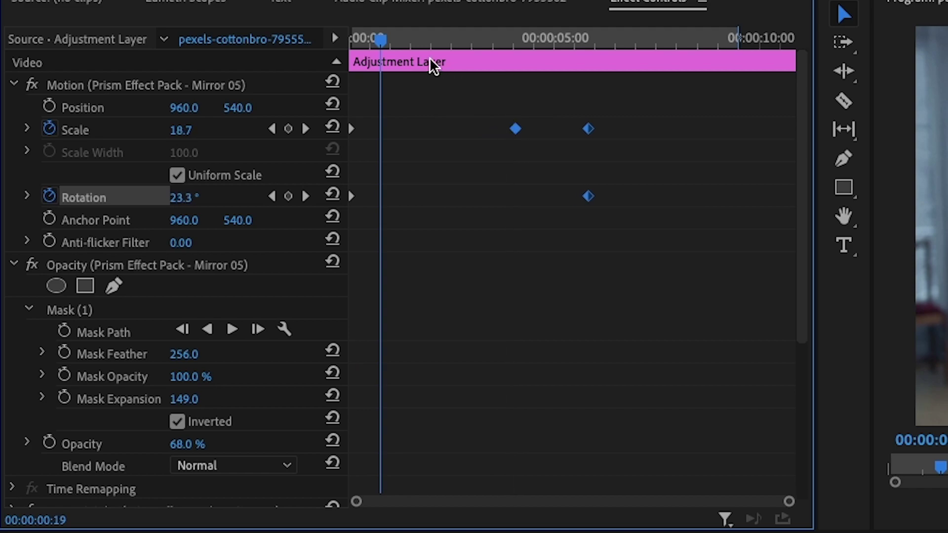
pyautogui.press('Home')
pyautogui.moveTo(567, 208); pyautogui.dragTo(613, 116)
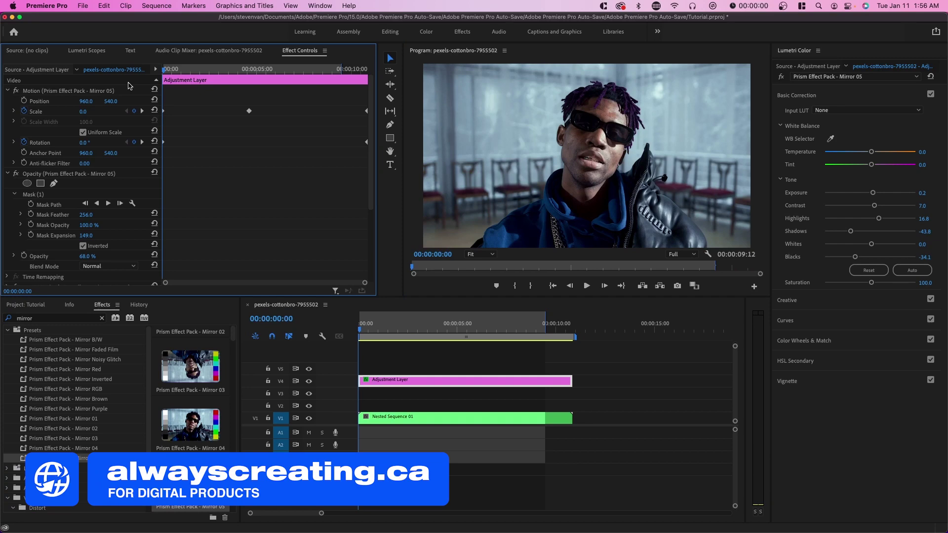
pyautogui.press('space')
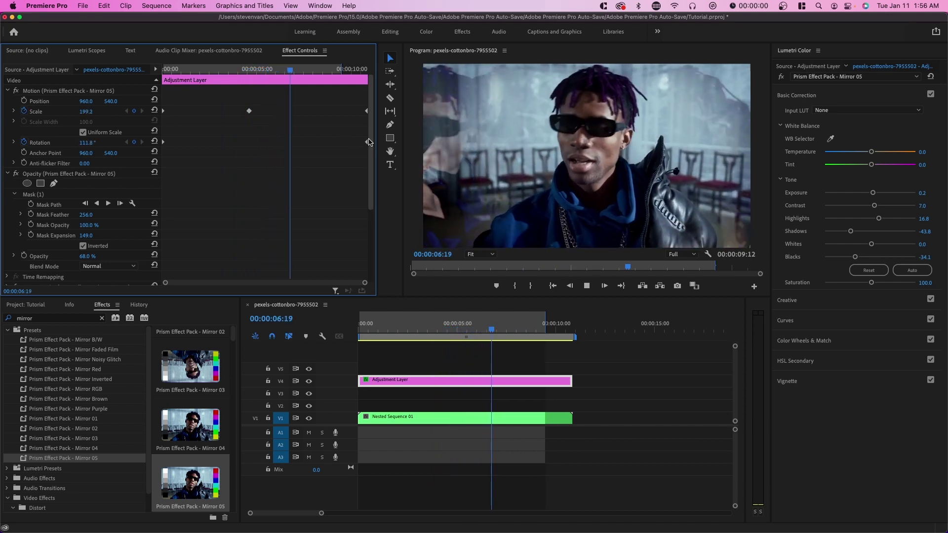
pyautogui.click(680, 403)
pyautogui.press('Home')
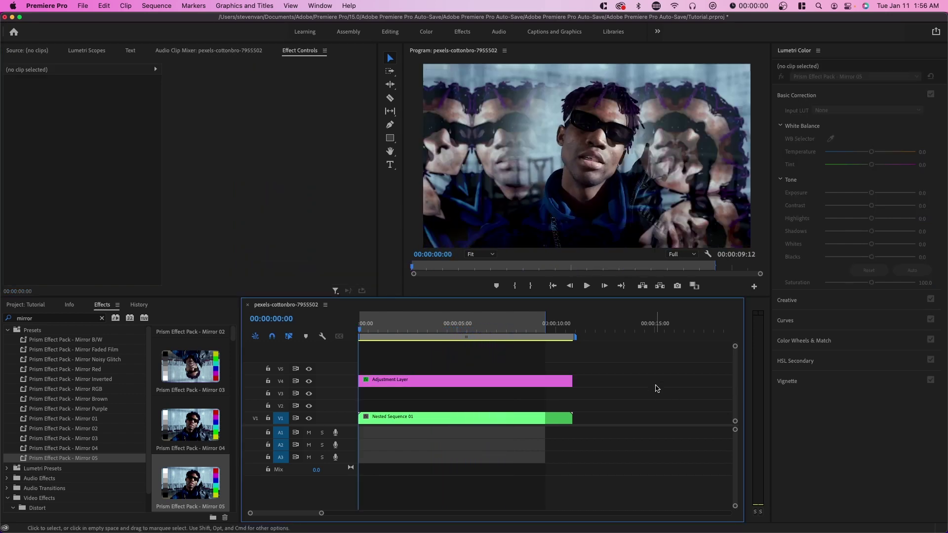